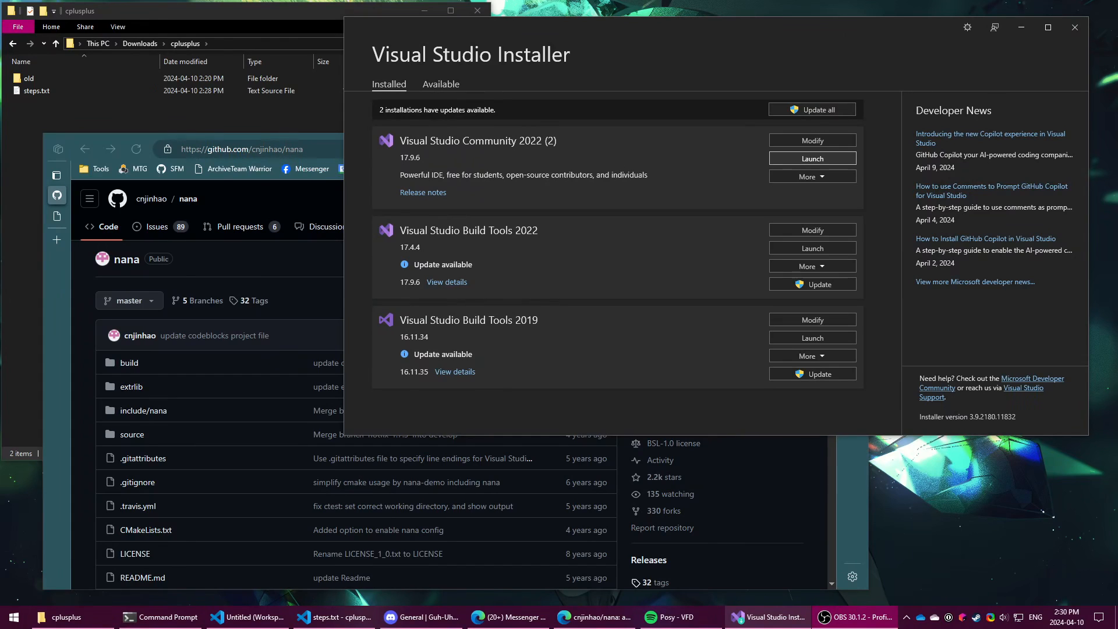
- Download the nana repository as nana-master.zip into the Downloads\cplusplus folder
left_click(78, 285)
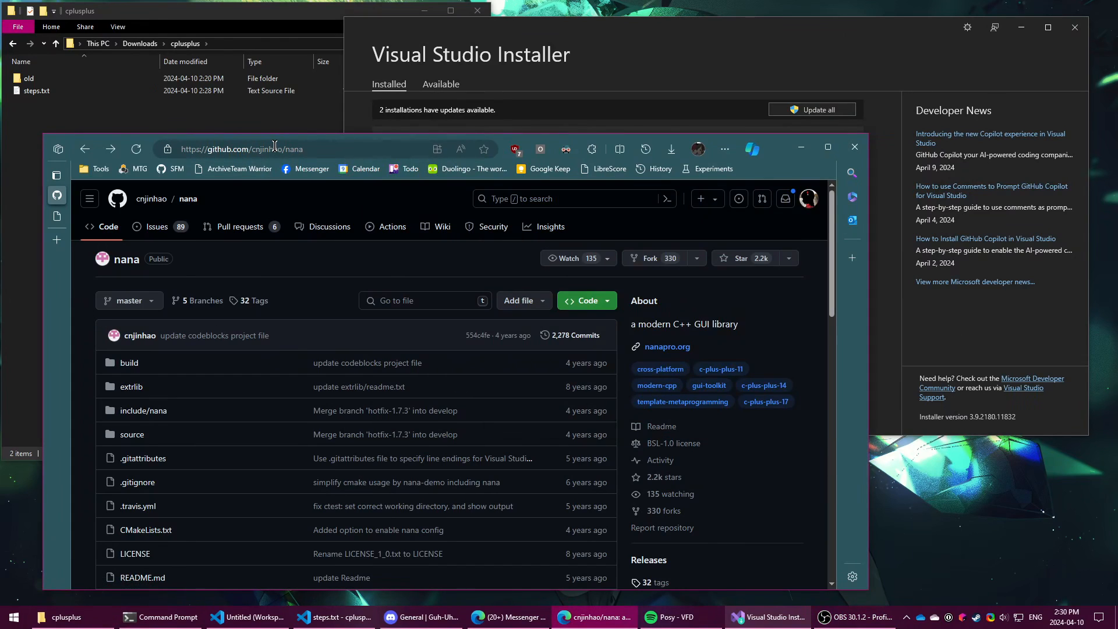
left_click(587, 301)
left_click(449, 524)
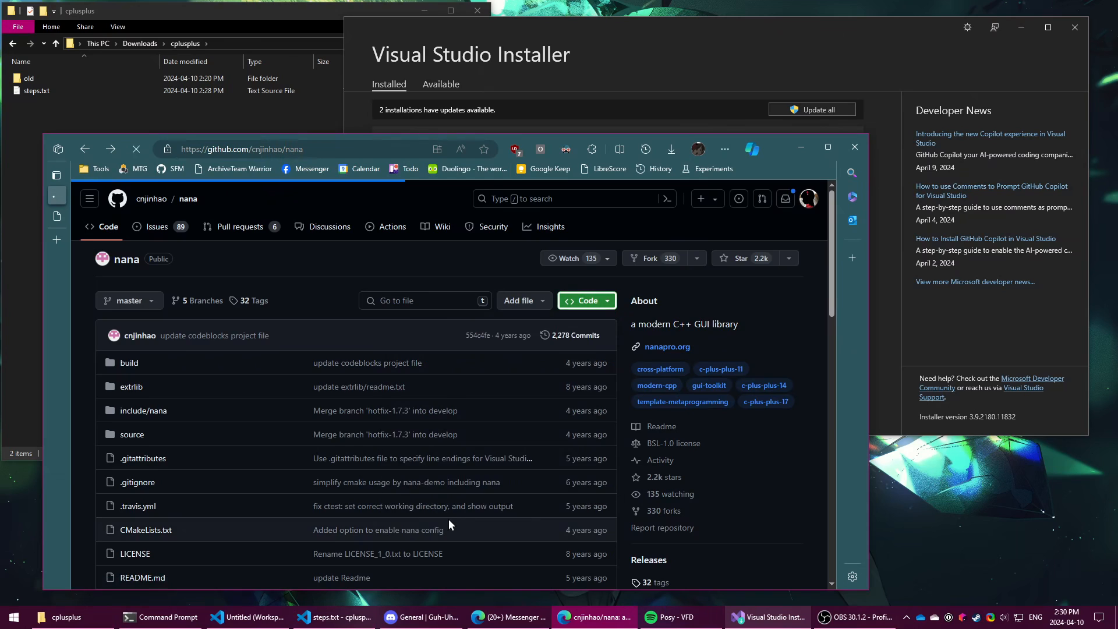
left_click(572, 234)
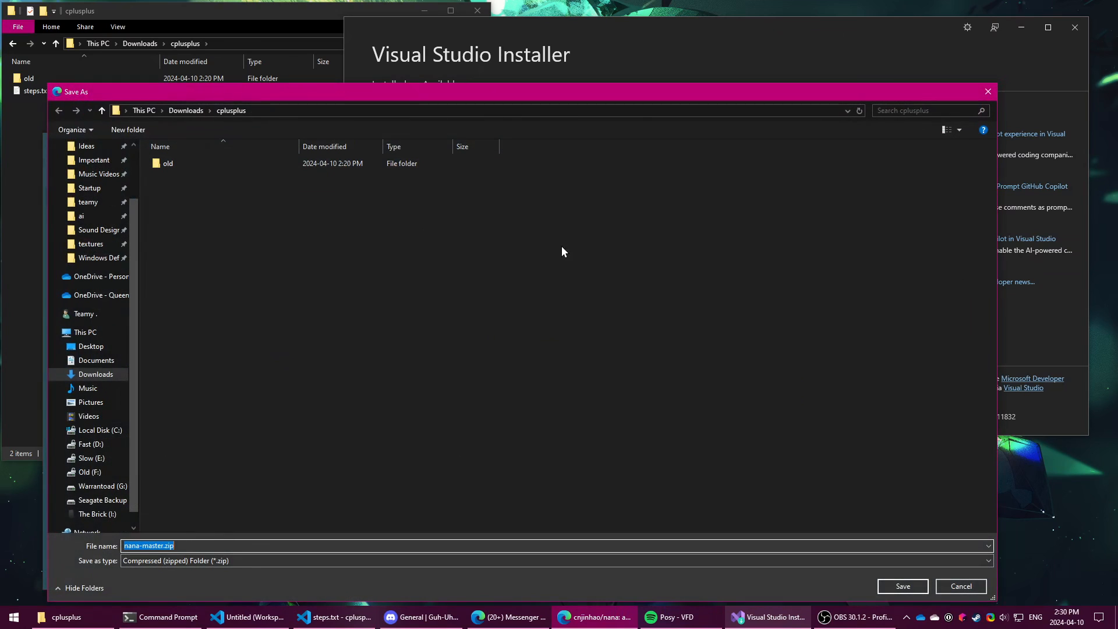
left_click(903, 586)
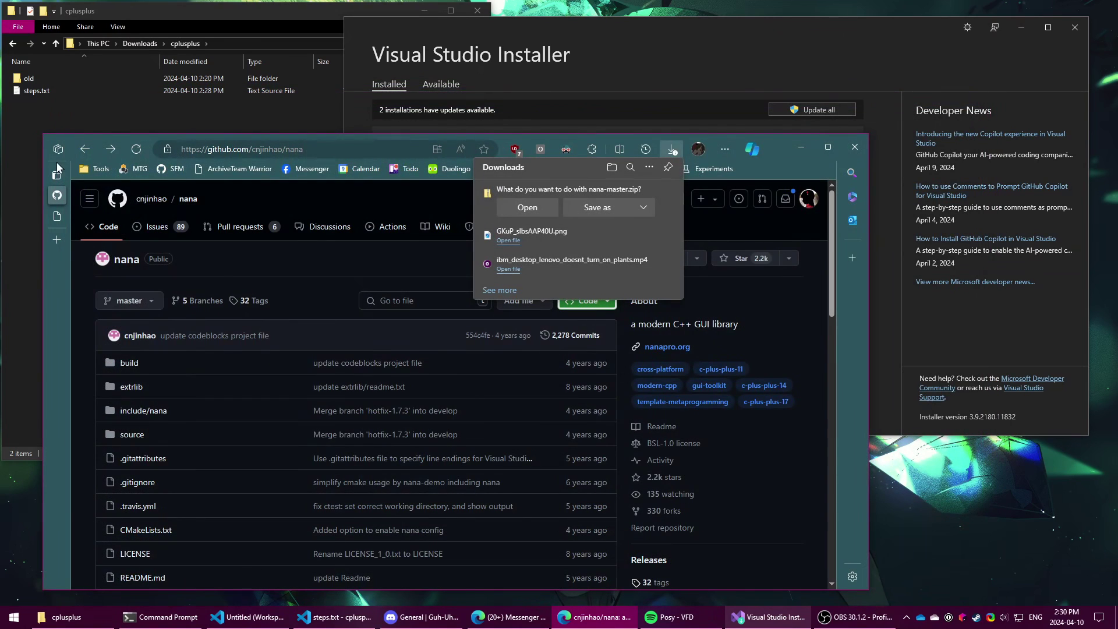
- Extract nana-master.zip into a nana-master folder with 7-Zip
left_click(26, 124)
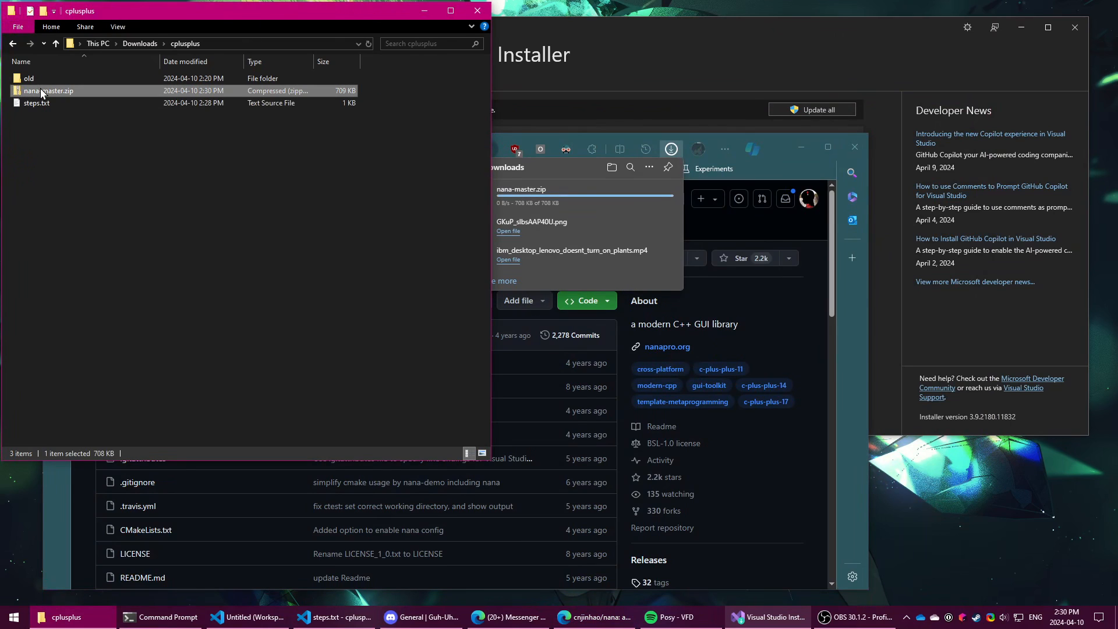
right_click(40, 90)
left_click(158, 183)
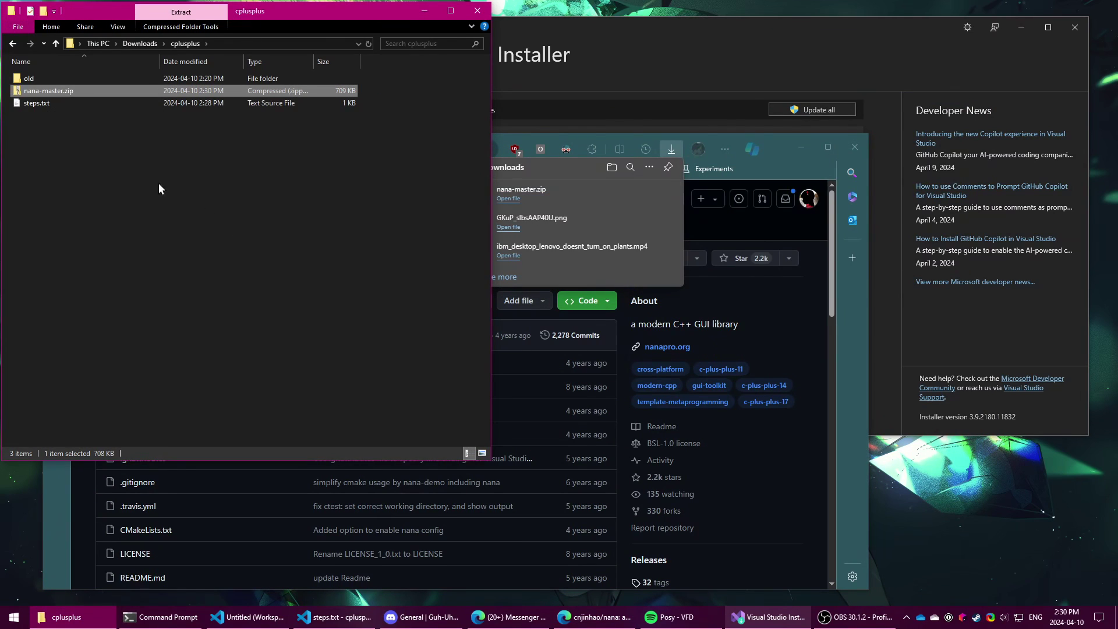
right_click(61, 90)
mouse_move(52, 180)
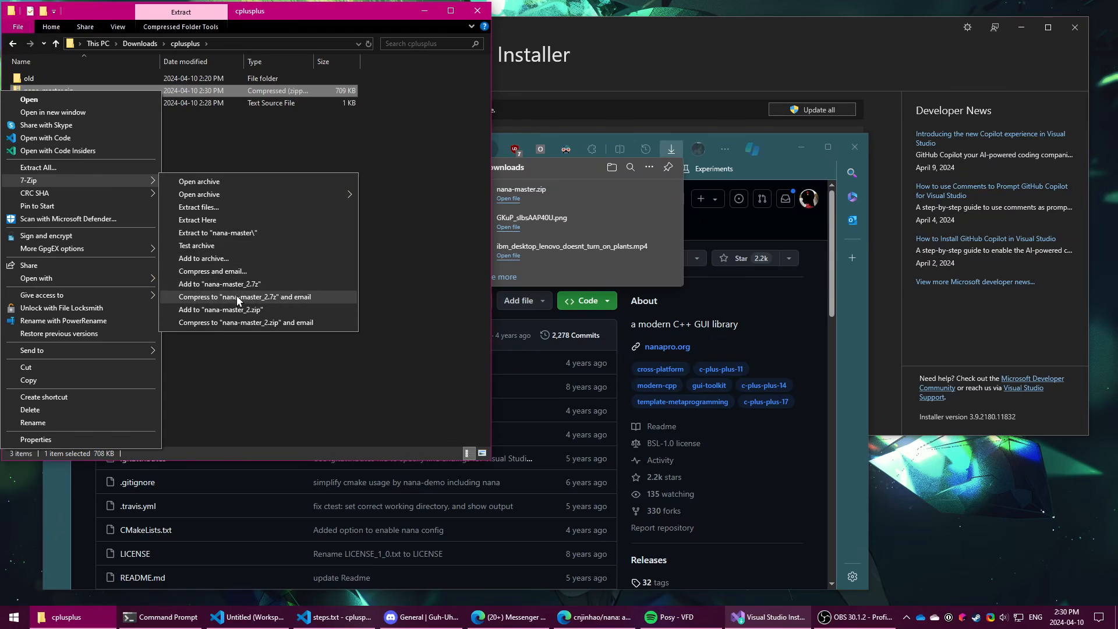
left_click(238, 233)
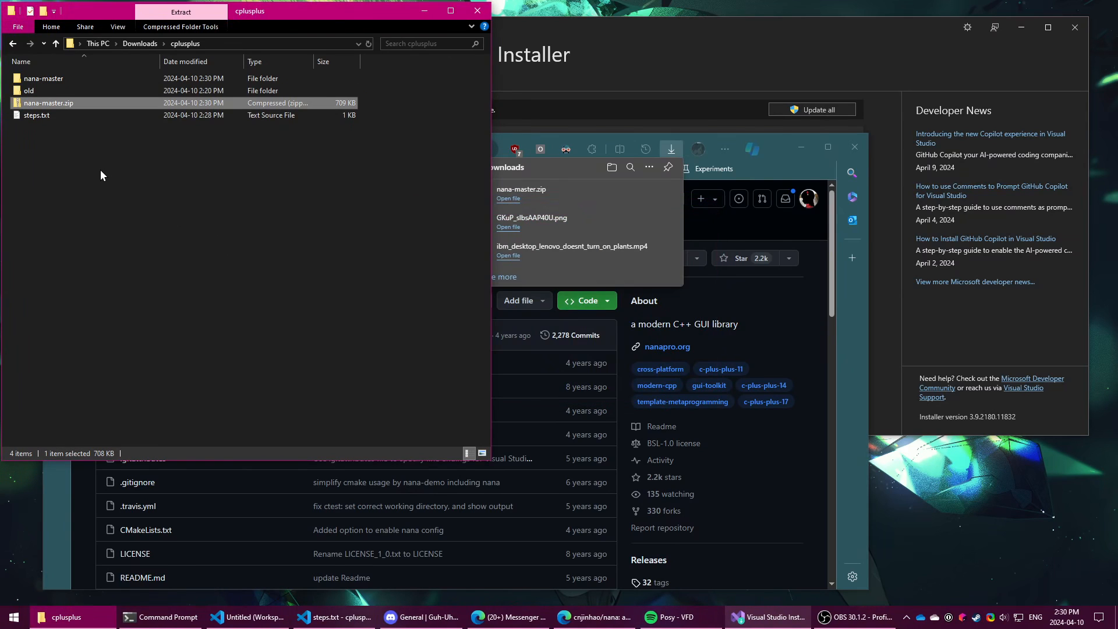
- Browse into nana-master\build\vc2019 where nana.sln lives
double_click(50, 79)
double_click(56, 78)
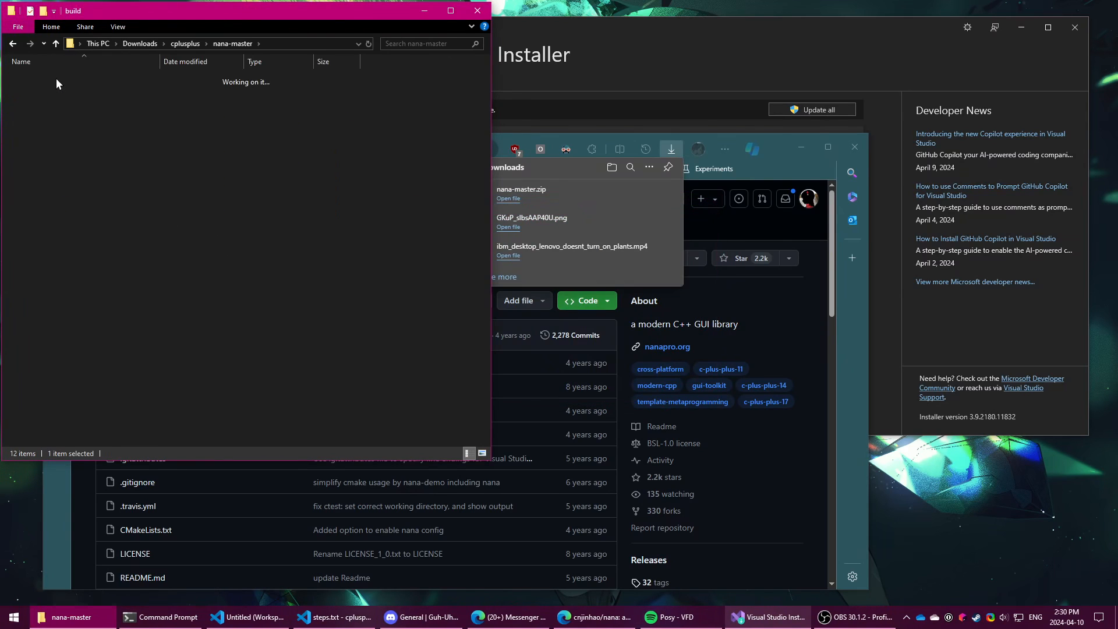
double_click(35, 165)
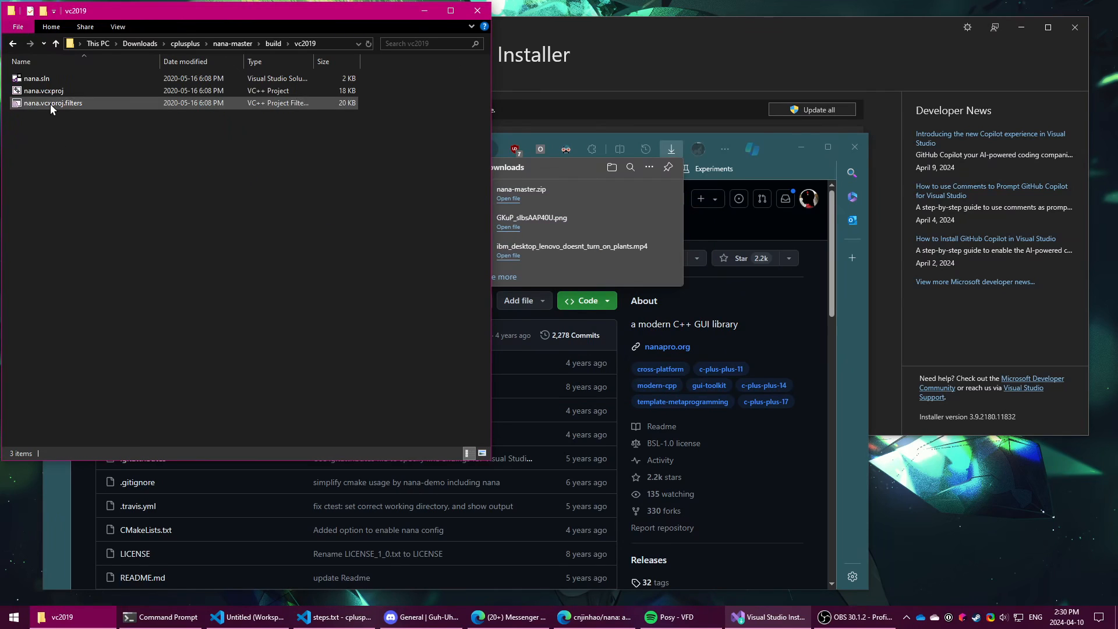
- Open nana.sln choosing No Upgrade for both Windows SDK version and platform toolset
left_click(40, 78)
double_click(50, 79)
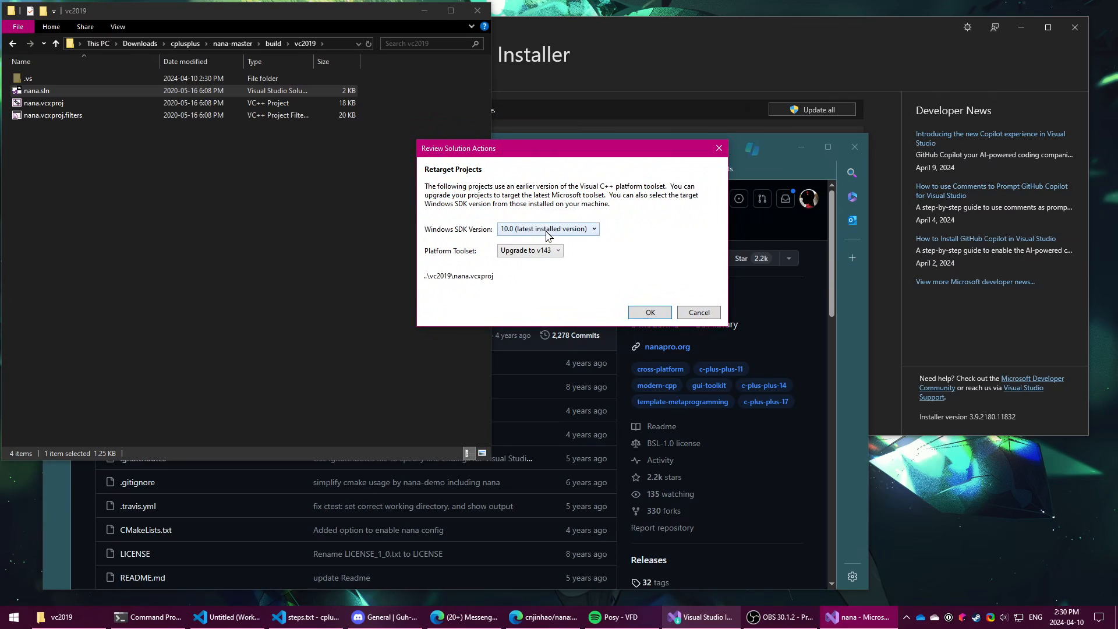
left_click(501, 230)
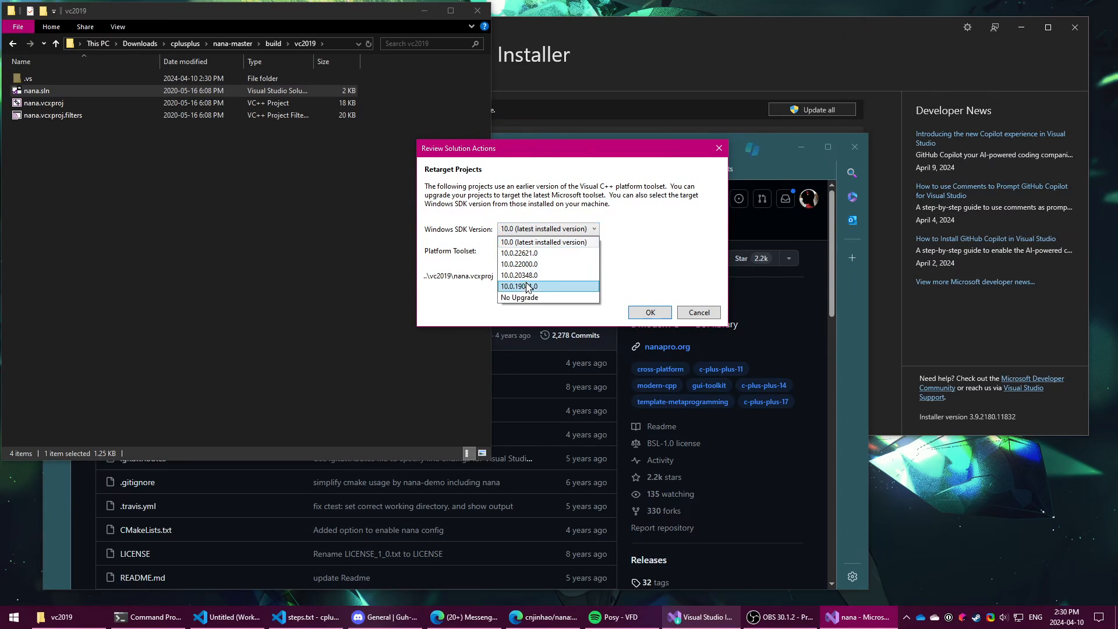
left_click(515, 298)
left_click(529, 251)
left_click(524, 270)
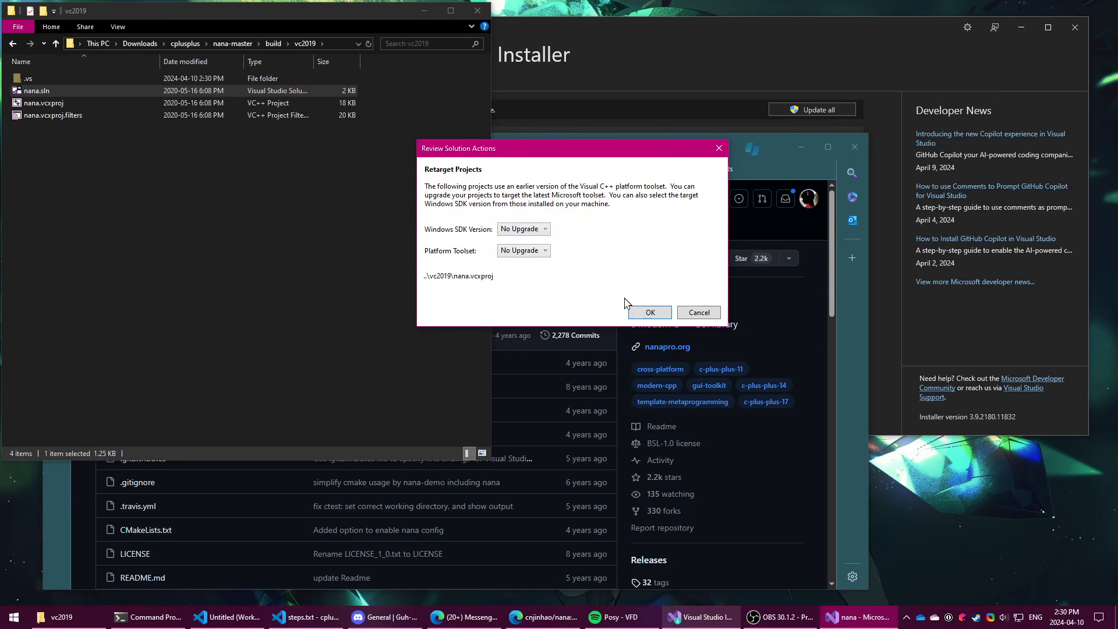
left_click(650, 312)
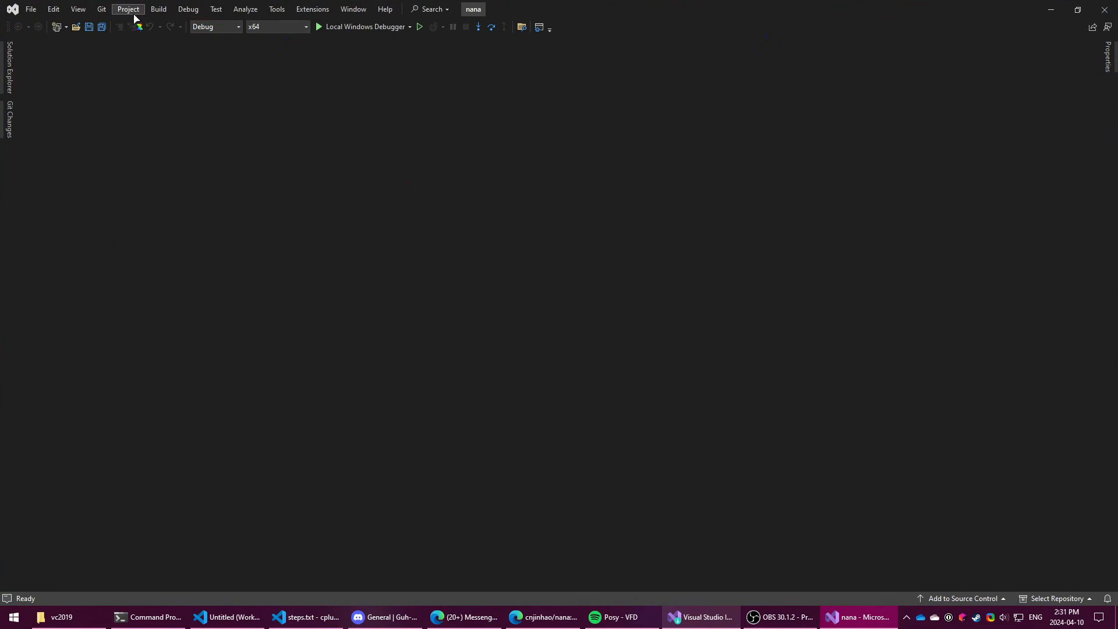
- Build the nana solution via Build Solution until Debug x64 build succeeds
left_click(159, 9)
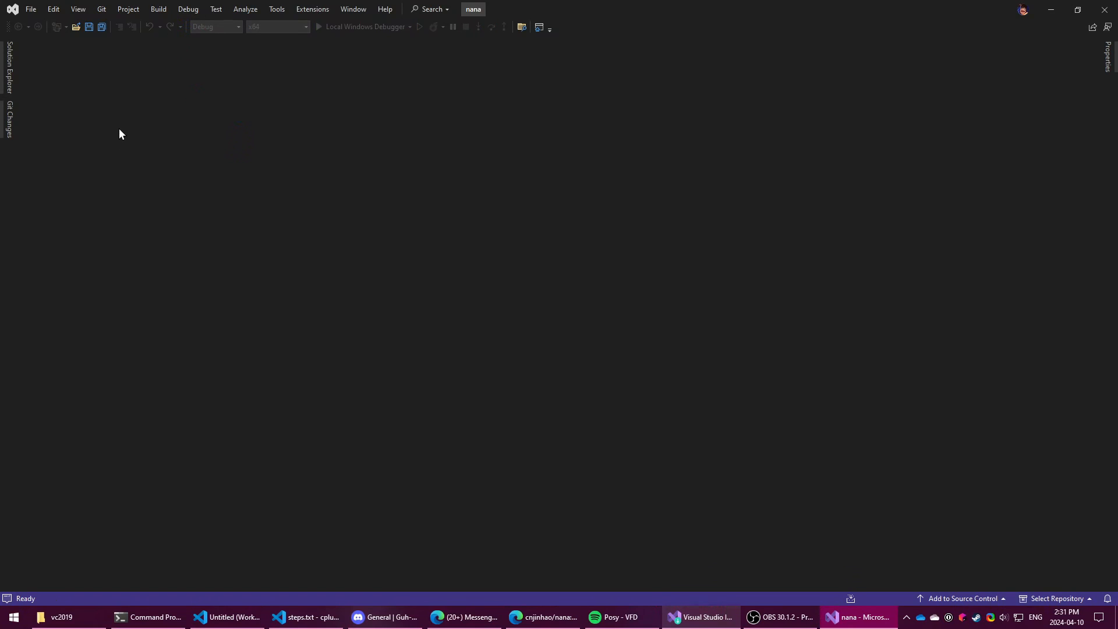
left_click(8, 600)
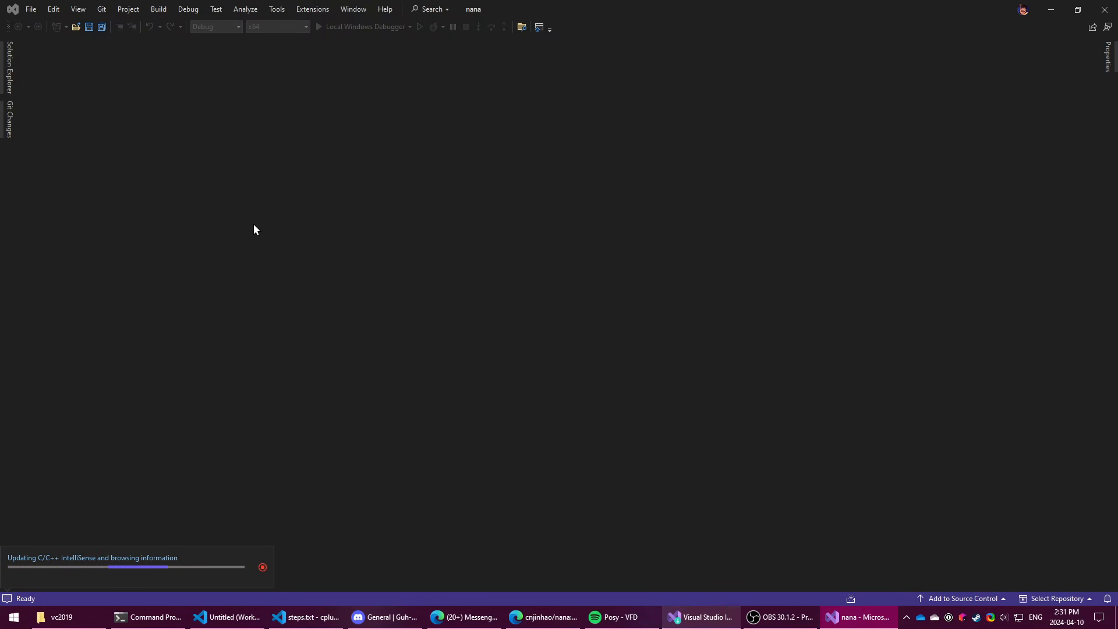
left_click(849, 599)
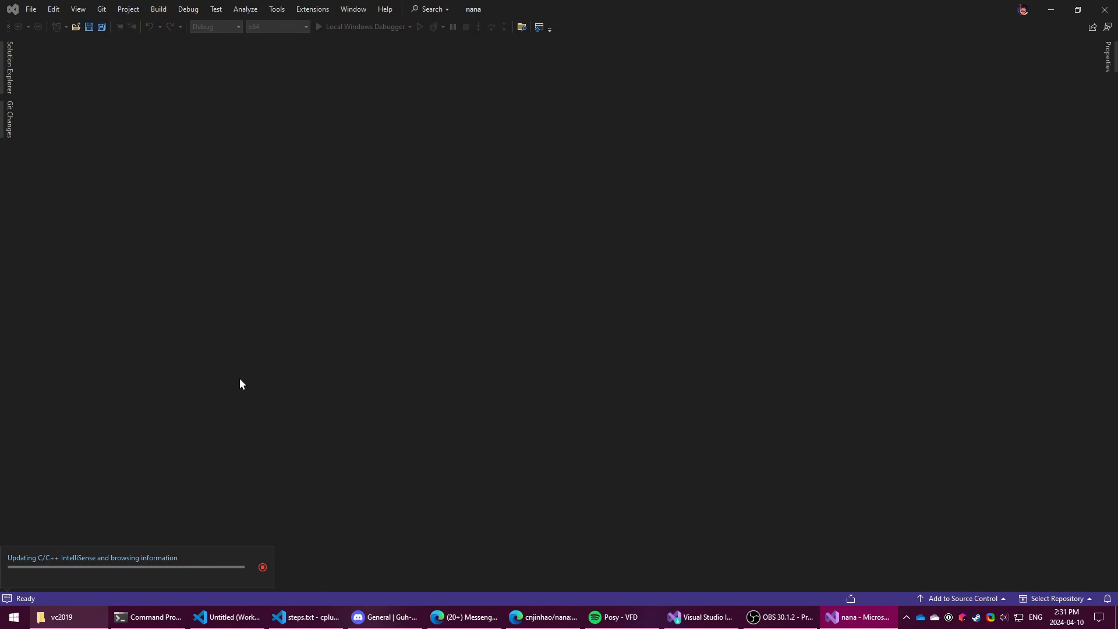
left_click(157, 9)
mouse_move(128, 8)
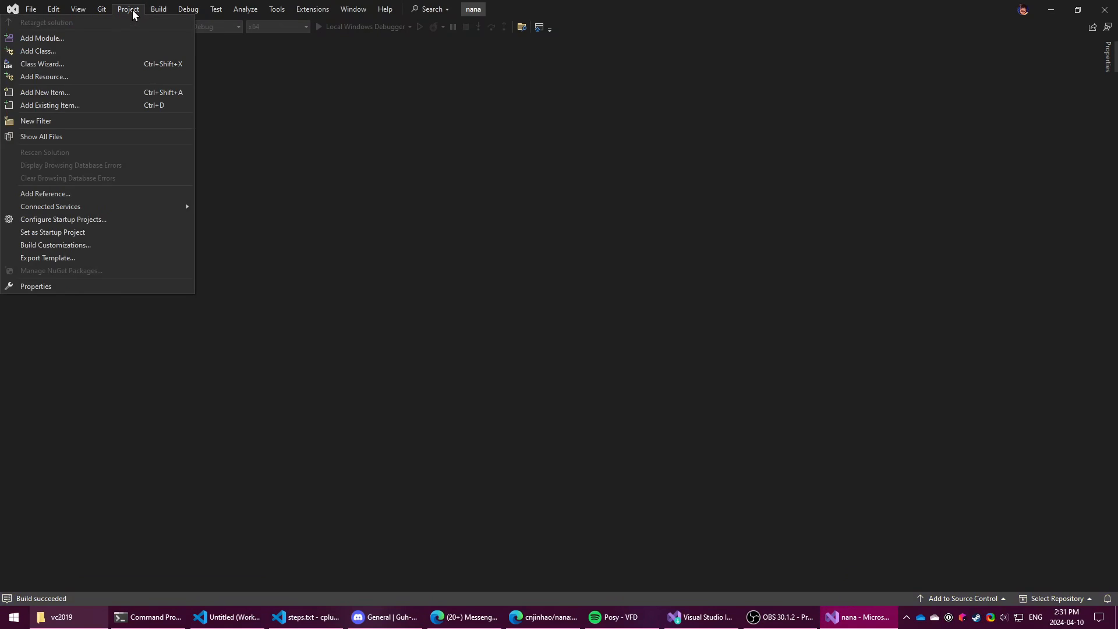
left_click(339, 137)
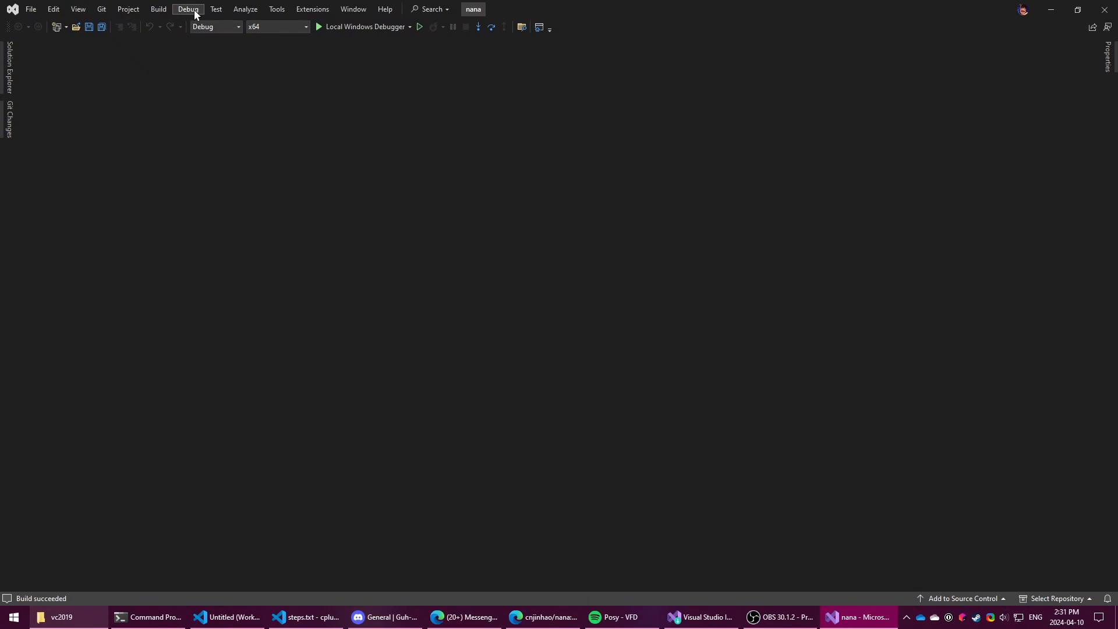
left_click(158, 11)
left_click(152, 20)
- Browse up to nana-master and peek into its include\nana headers folder
left_click(62, 617)
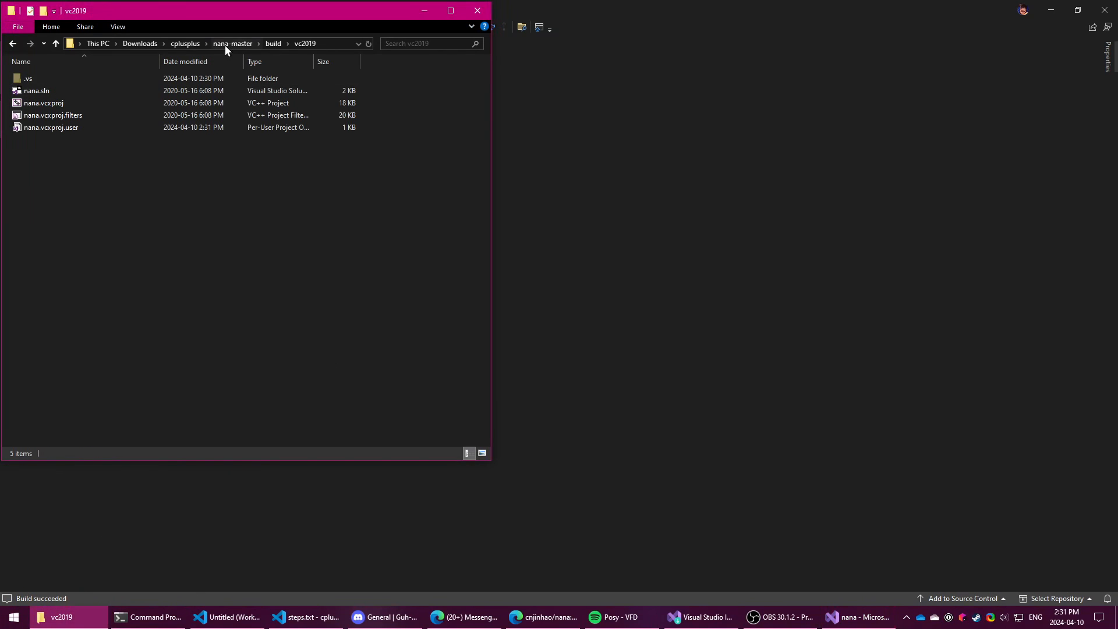
left_click(274, 42)
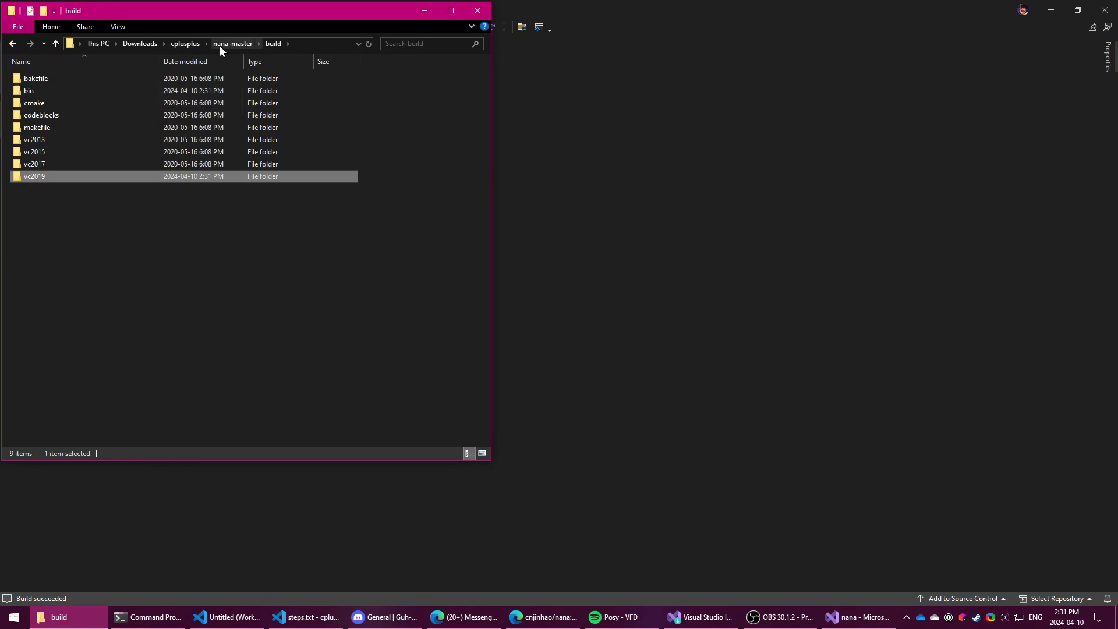
left_click(233, 43)
double_click(84, 105)
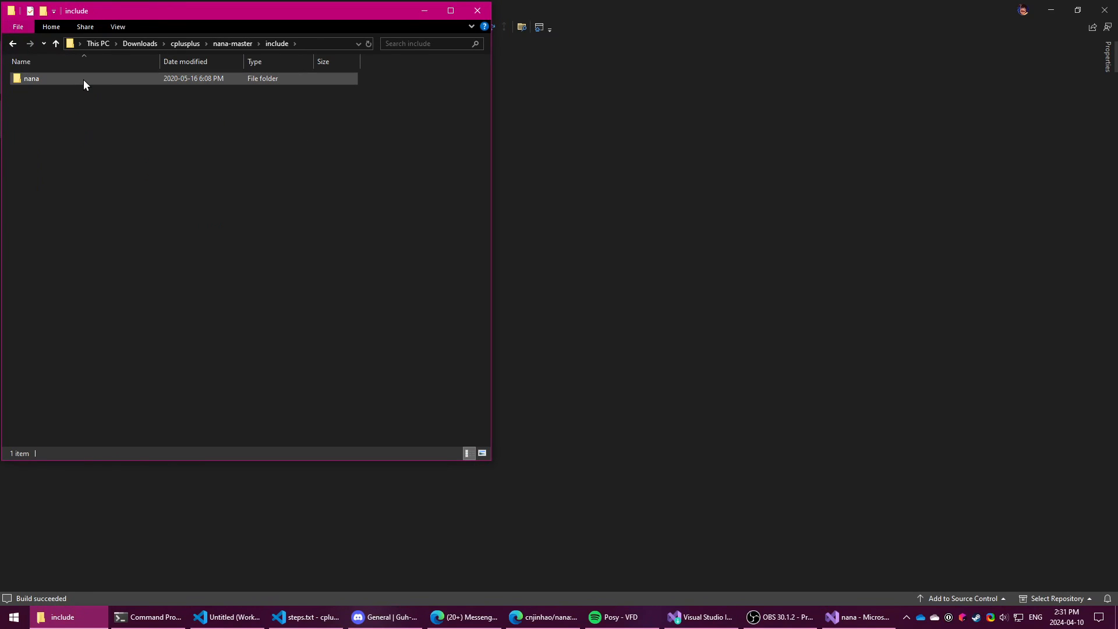
double_click(83, 80)
key("alt+Up")
key("alt+Up")
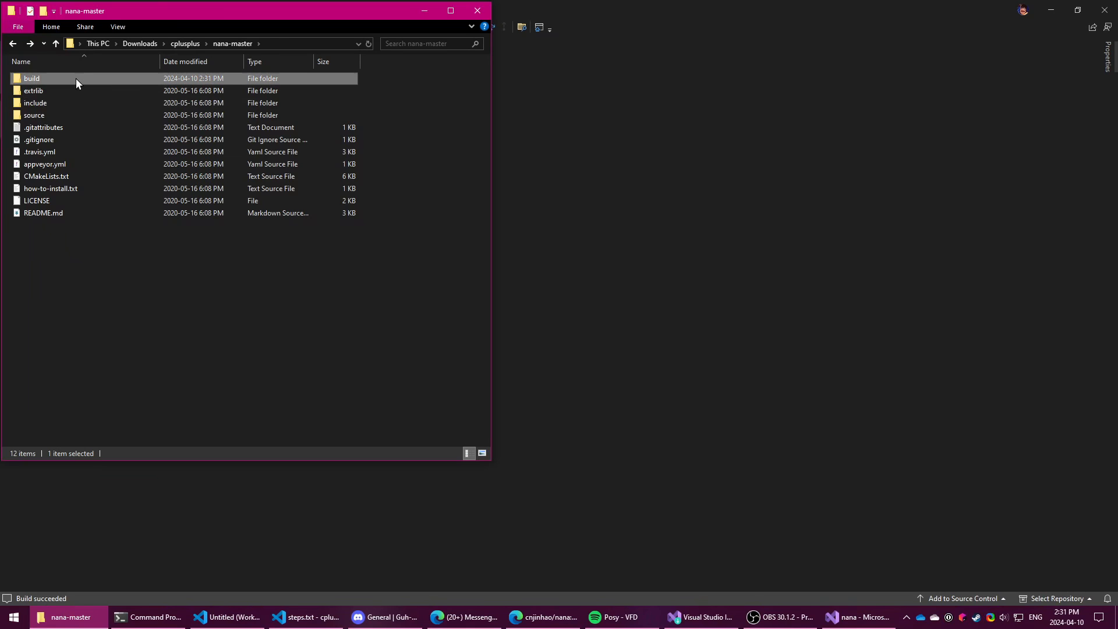
- Open build\bin showing the three built nana debug library files and centre the window
double_click(76, 78)
double_click(77, 91)
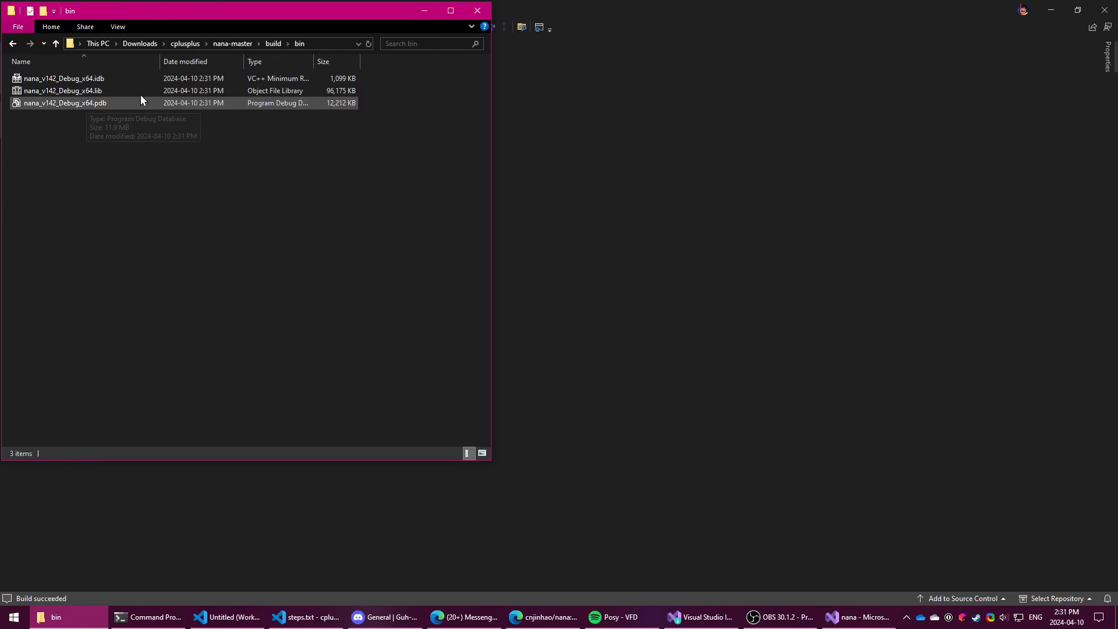
left_click_drag(174, 11, 503, 138)
left_click_drag(424, 263, 392, 199)
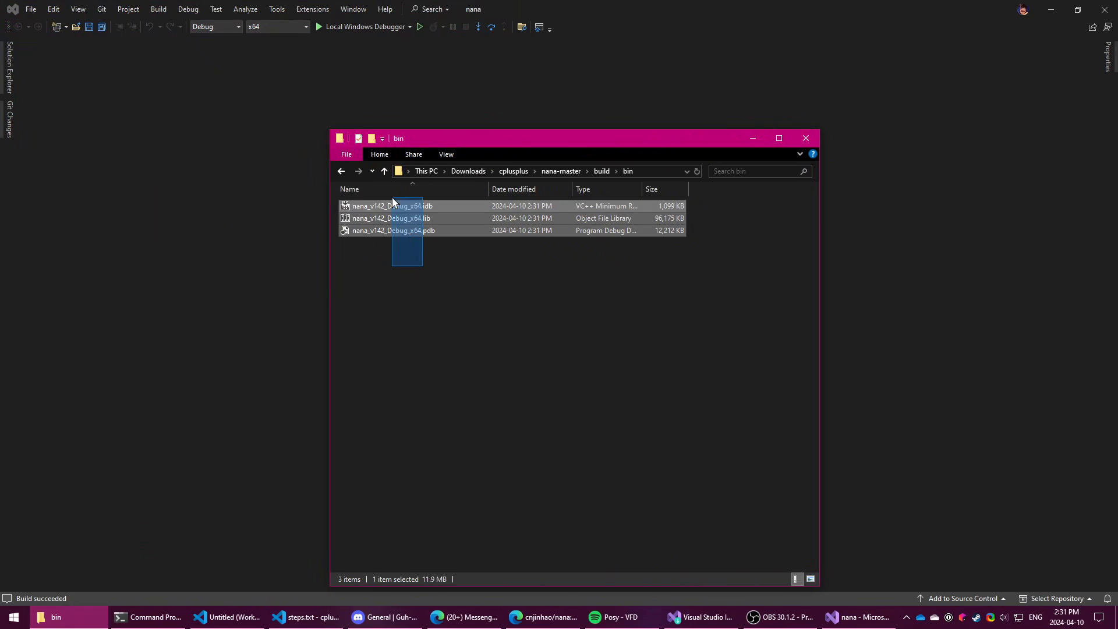
left_click(431, 262)
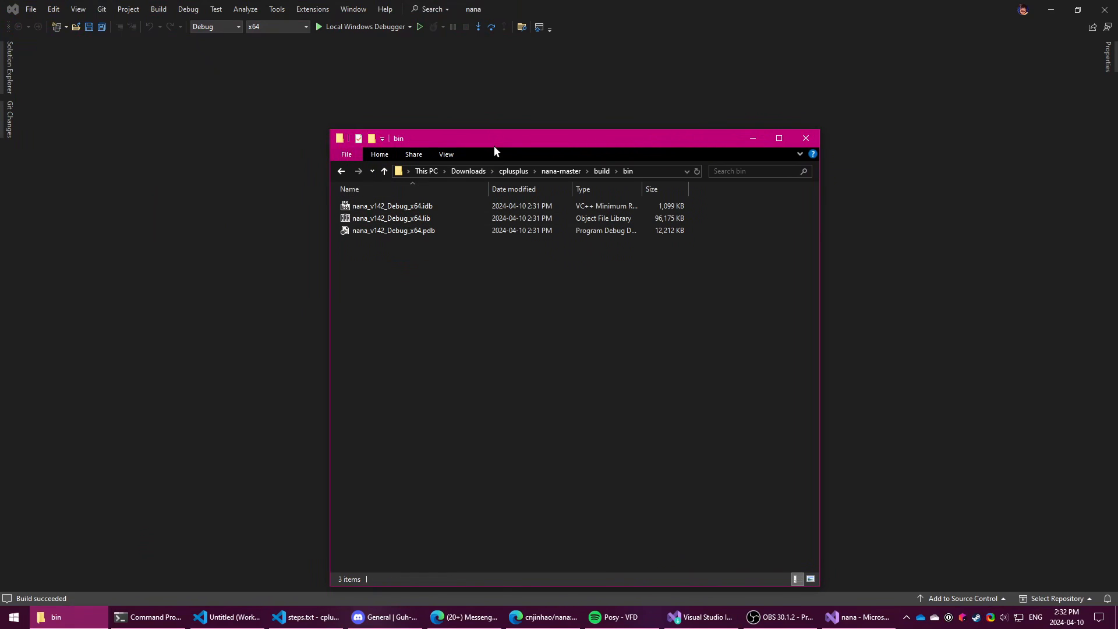
left_click_drag(494, 139, 503, 93)
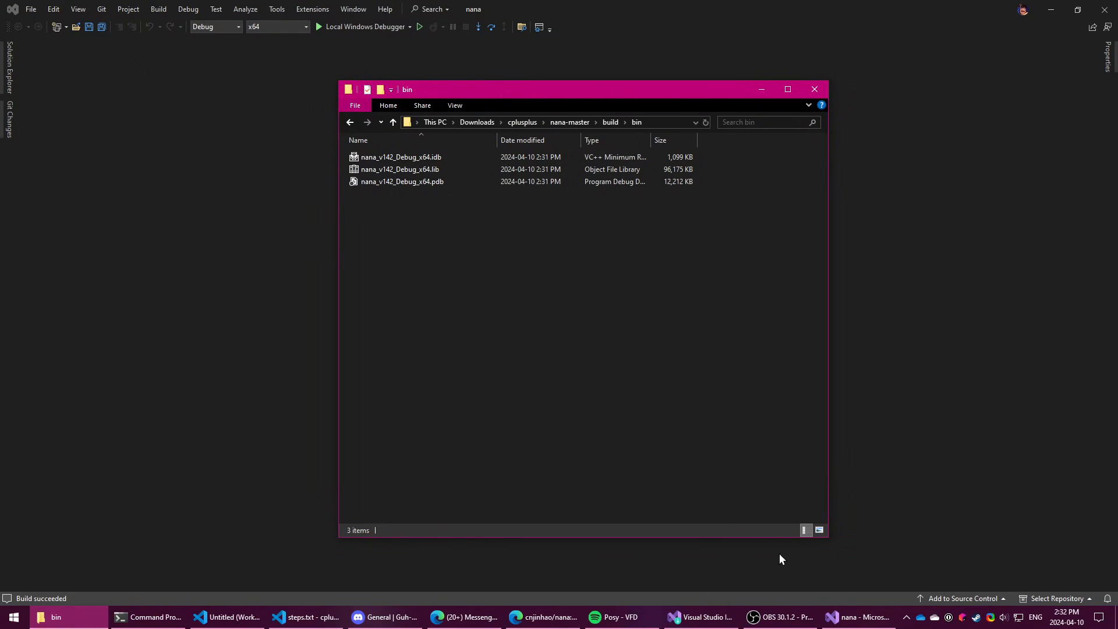
- Launch Visual Studio 2022 and create a CMake Project named CMakeProject1 with solution and project in one directory
left_click(703, 616)
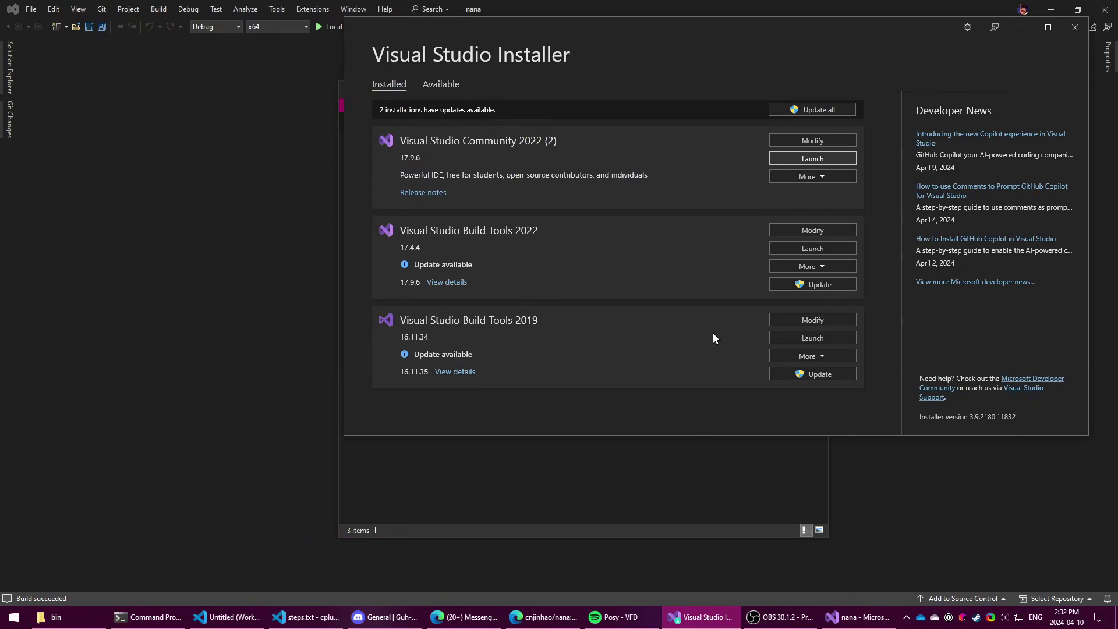
left_click(800, 158)
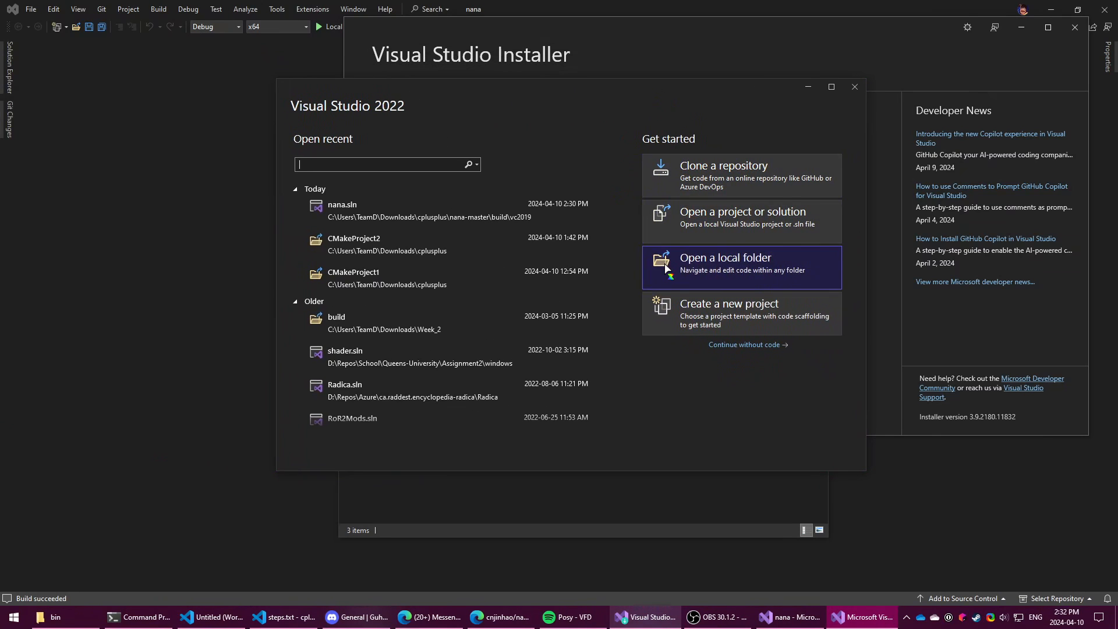
left_click(691, 330)
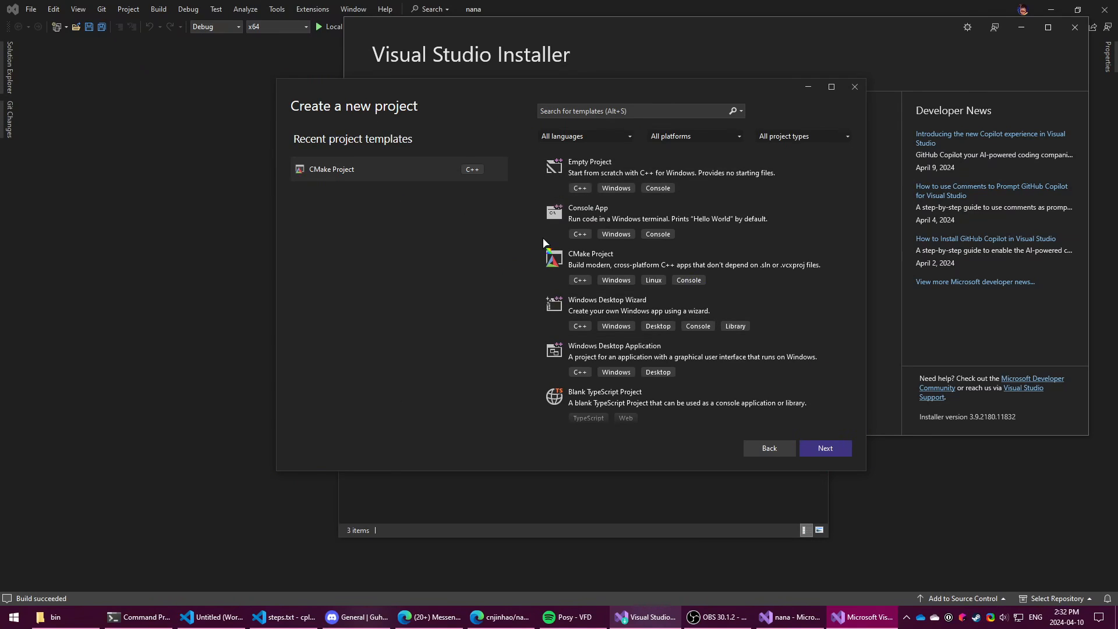
left_click(617, 267)
left_click(829, 451)
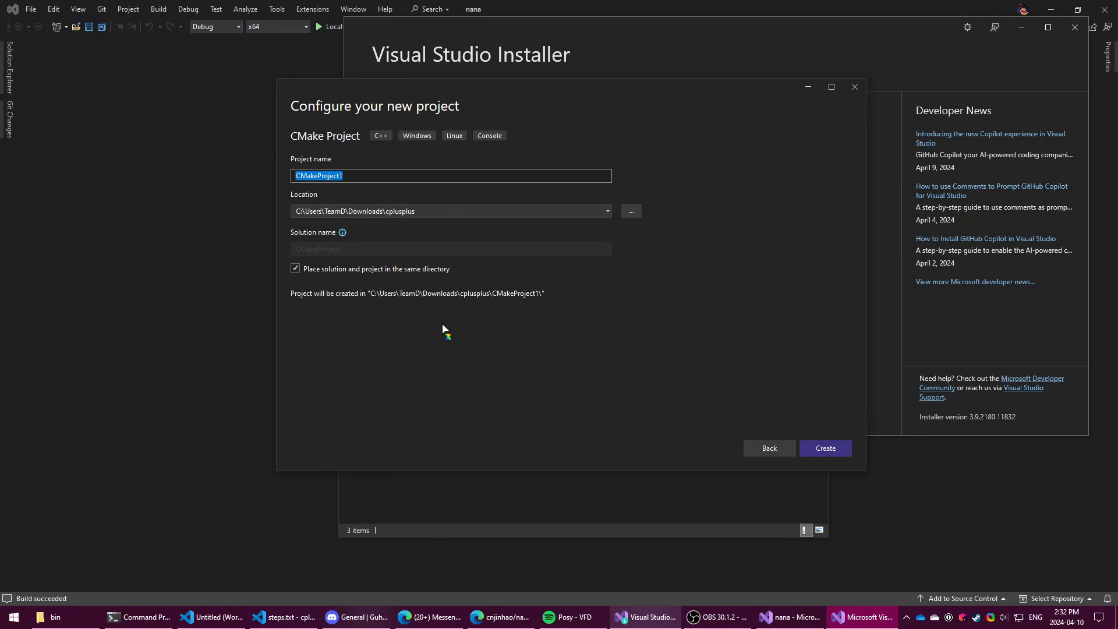
left_click(296, 268)
left_click(832, 448)
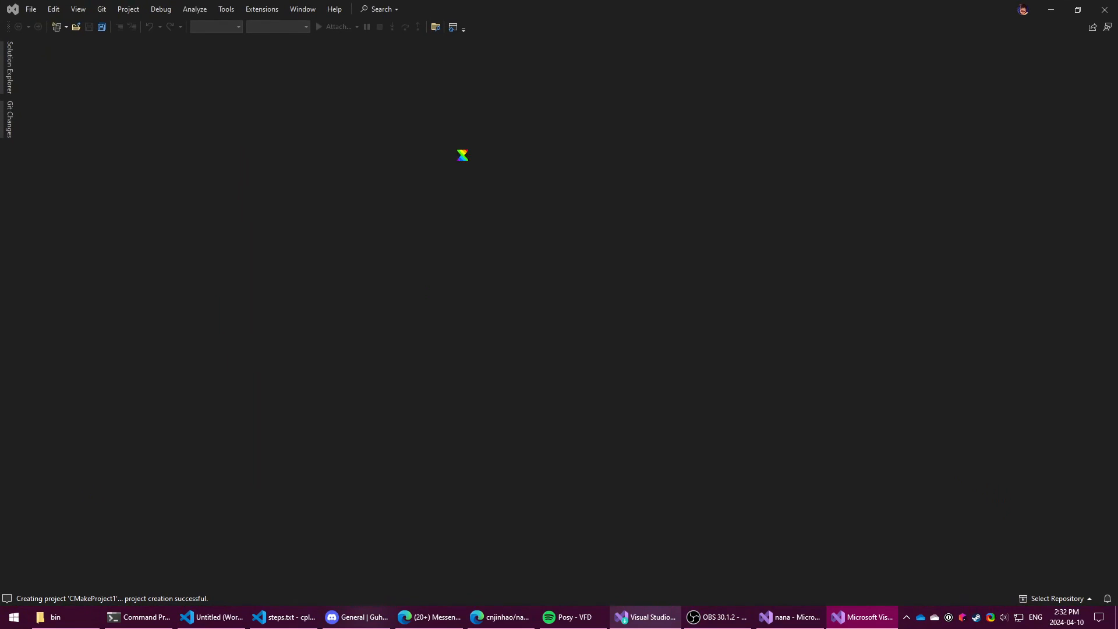
- Open CMakeProject1.cpp from Solution Explorer and close the CMake Overview page
left_click(11, 66)
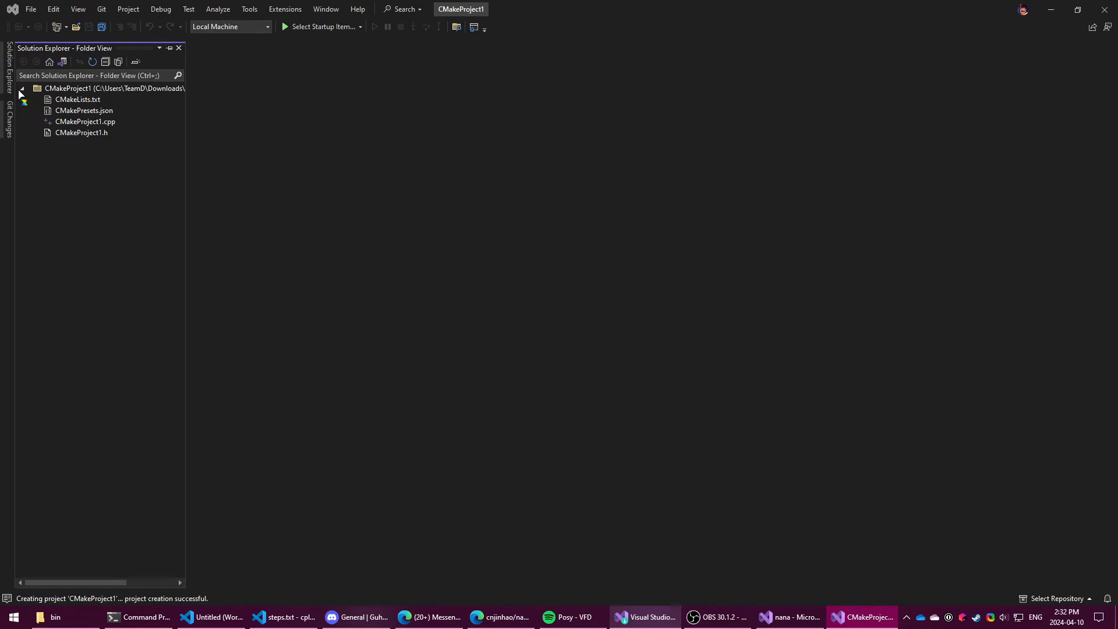
left_click(75, 123)
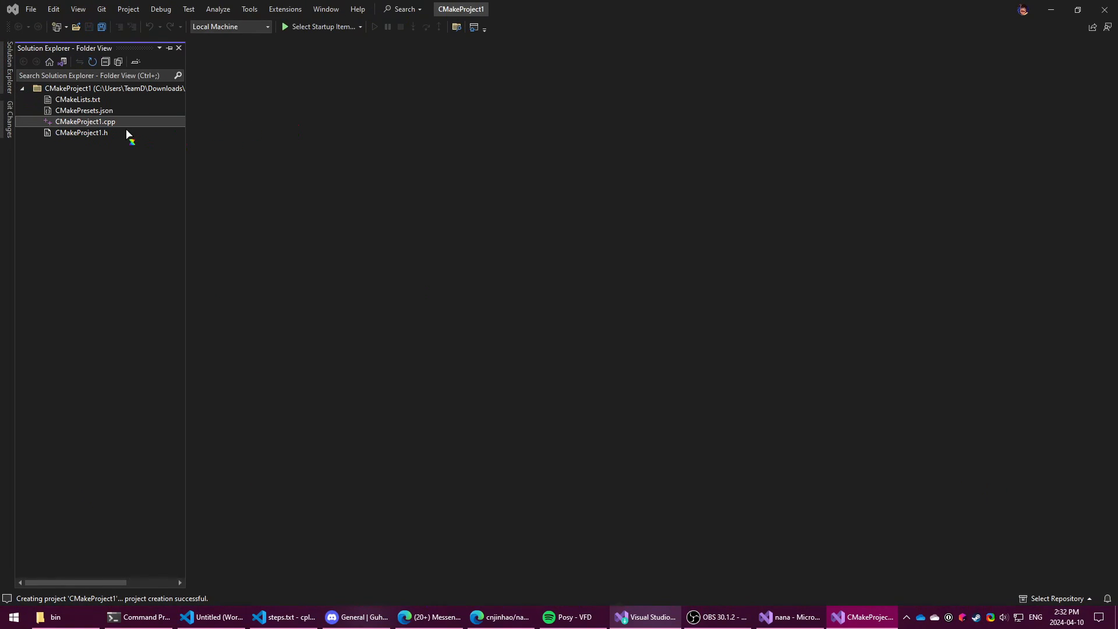
double_click(96, 124)
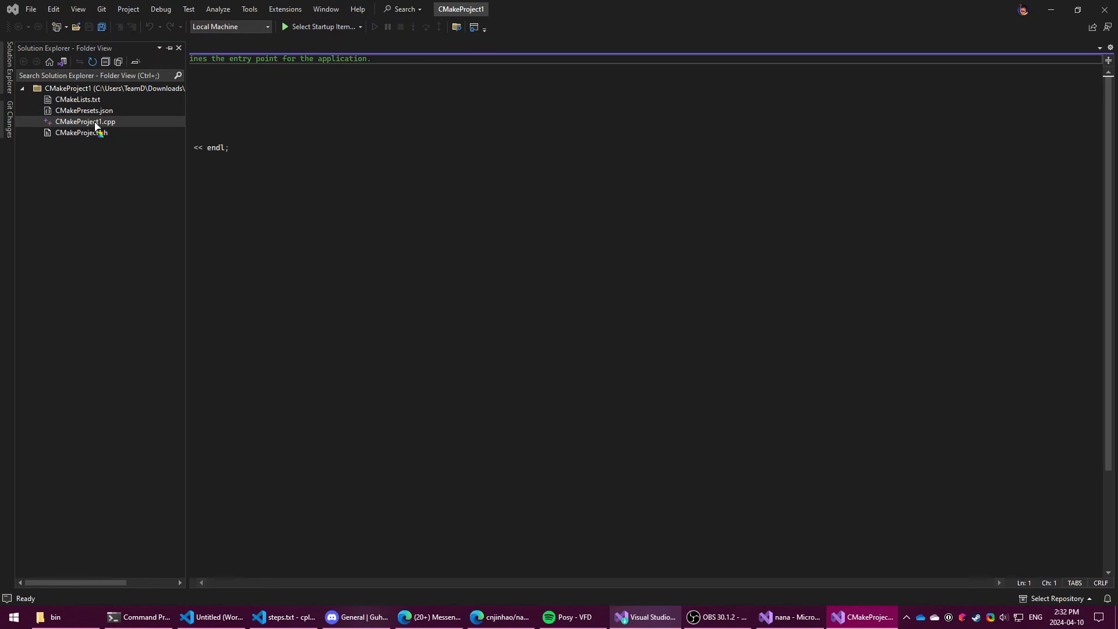
left_click(279, 144)
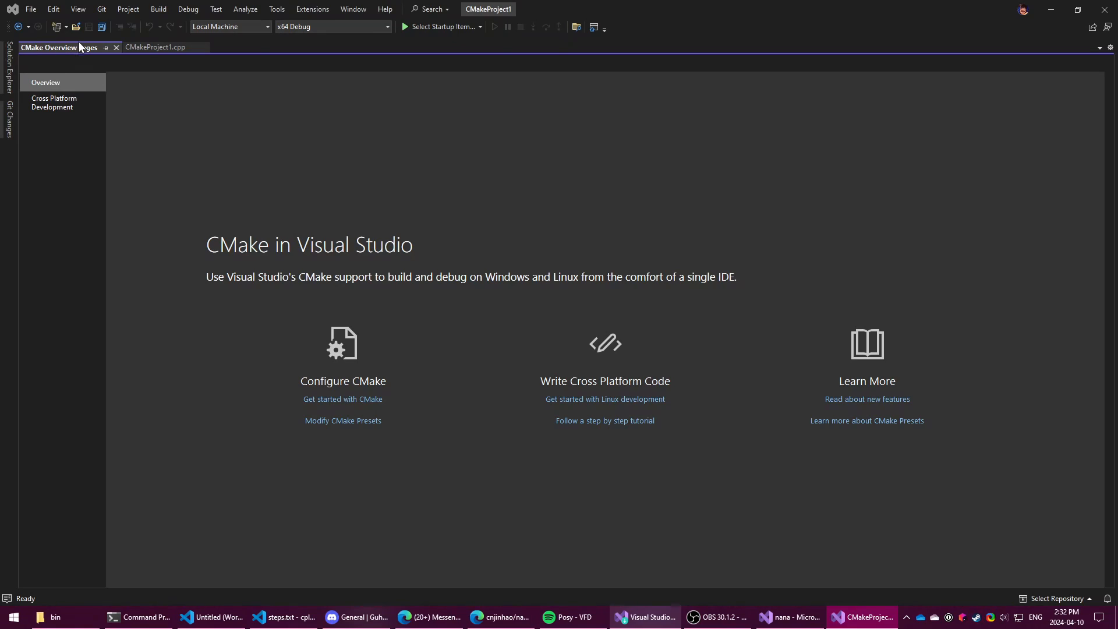
middle_click(79, 46)
left_click(285, 101)
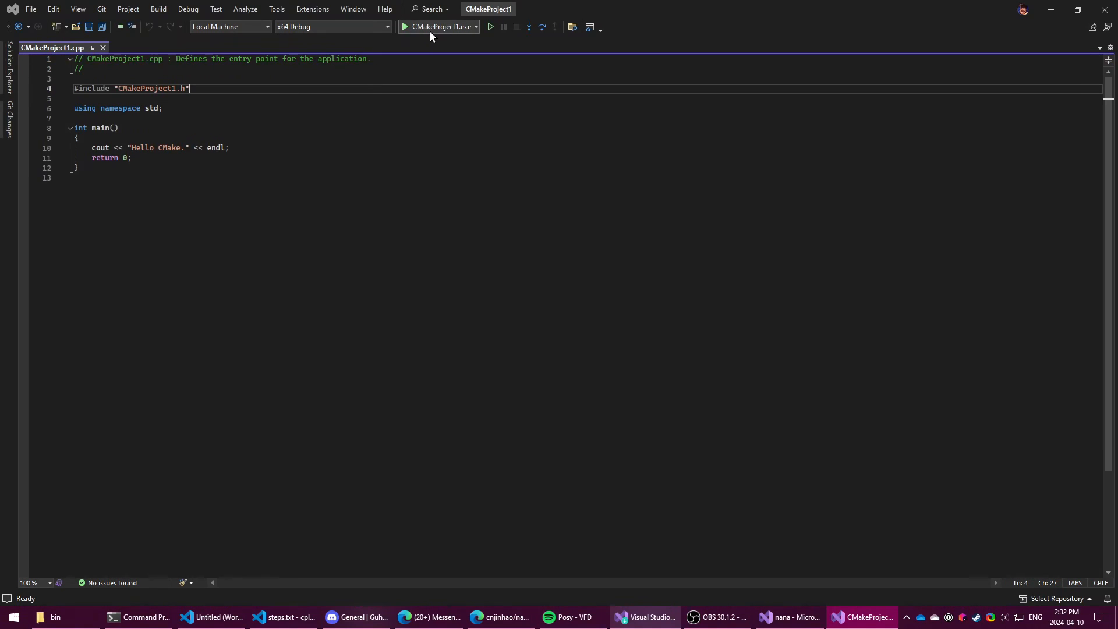
- Build and run CMakeProject1.exe so its console prints Hello CMake
left_click(430, 31)
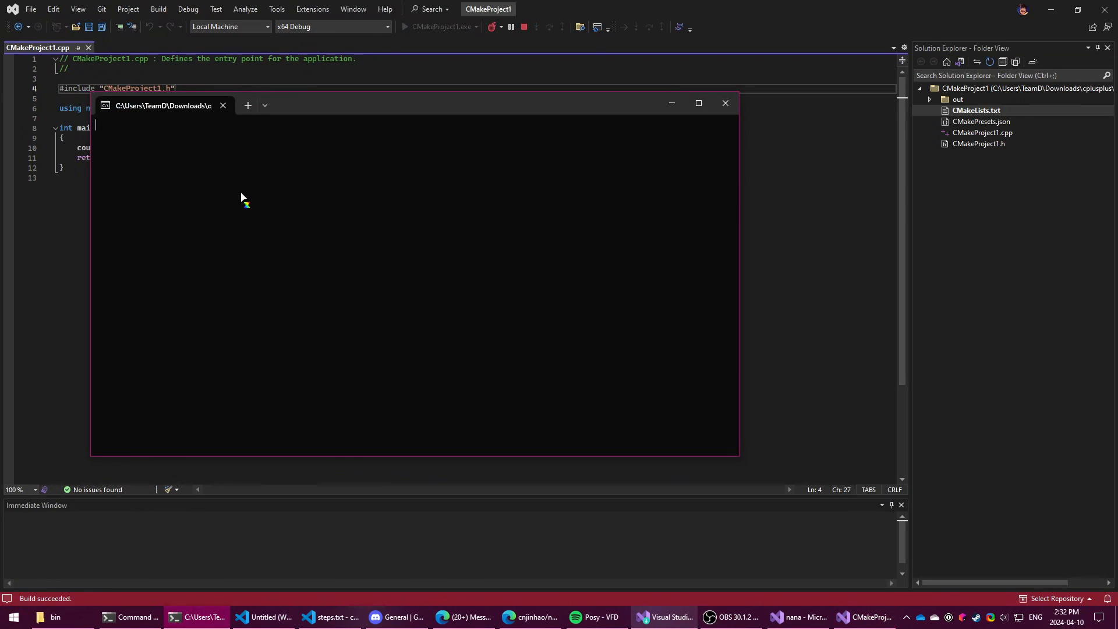
left_click_drag(102, 125, 195, 131)
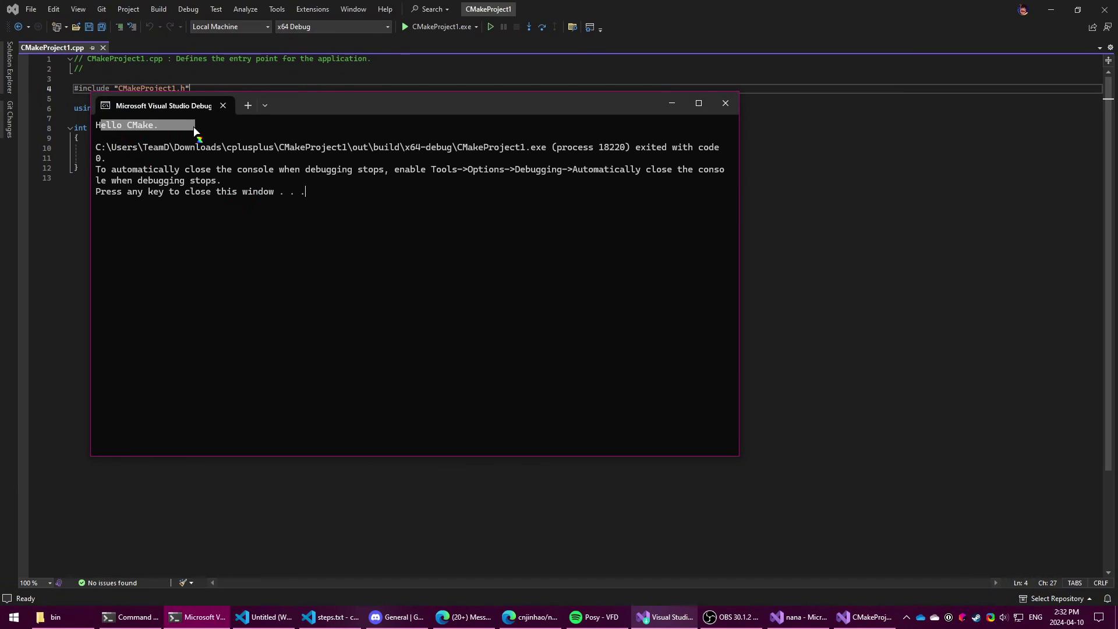
left_click(240, 175)
- Close the console, pin Solution Explorer and open CMakeLists.txt
key("Return")
left_click(140, 147)
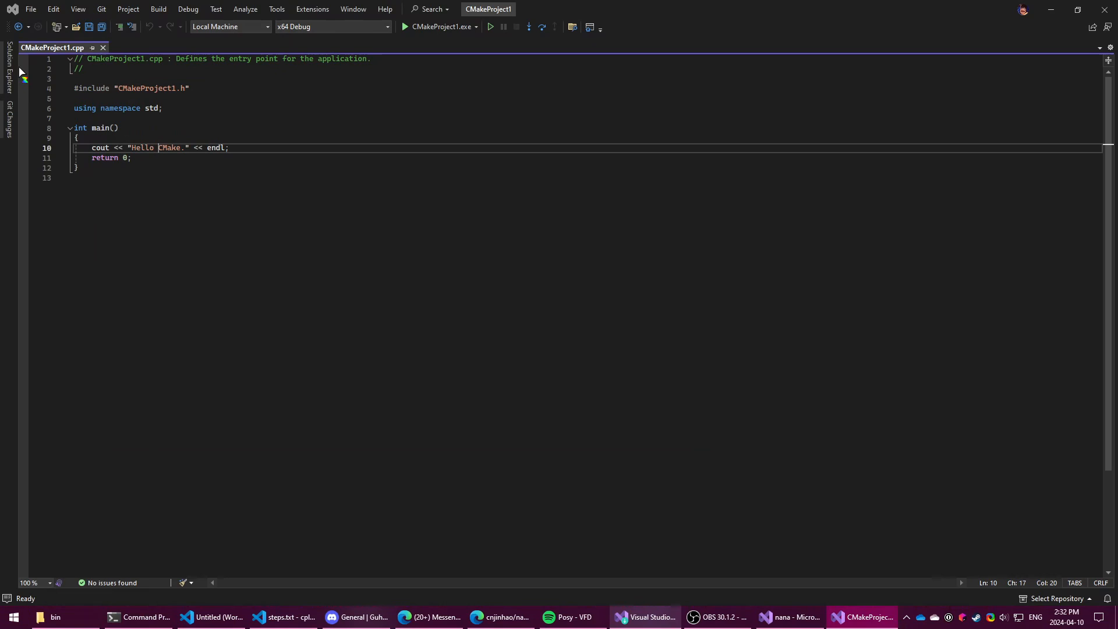
left_click(9, 71)
left_click(179, 49)
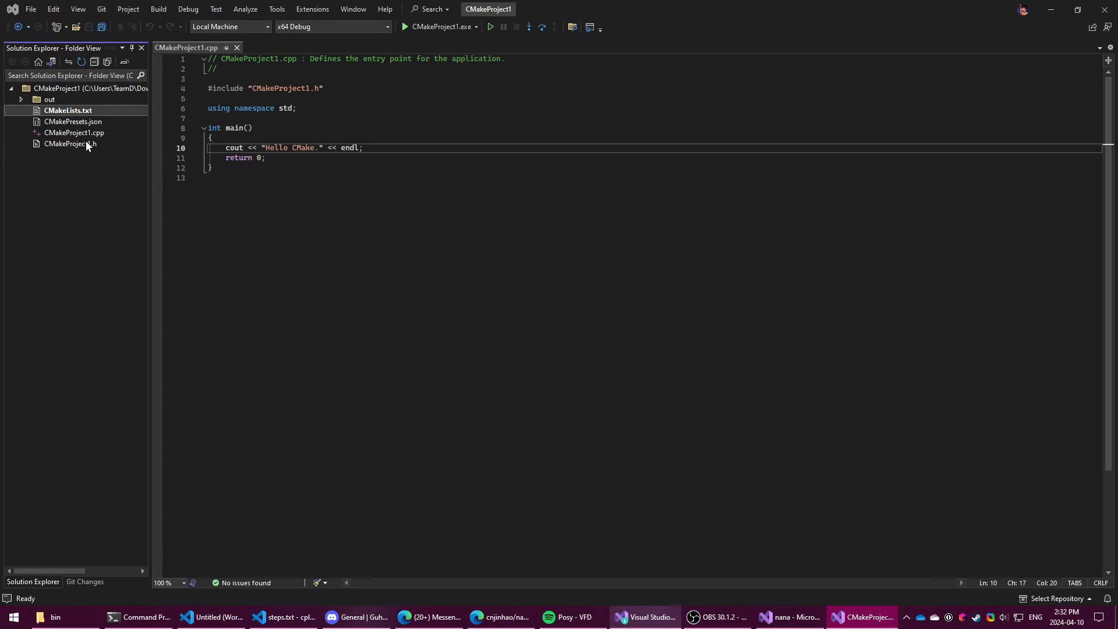
double_click(68, 111)
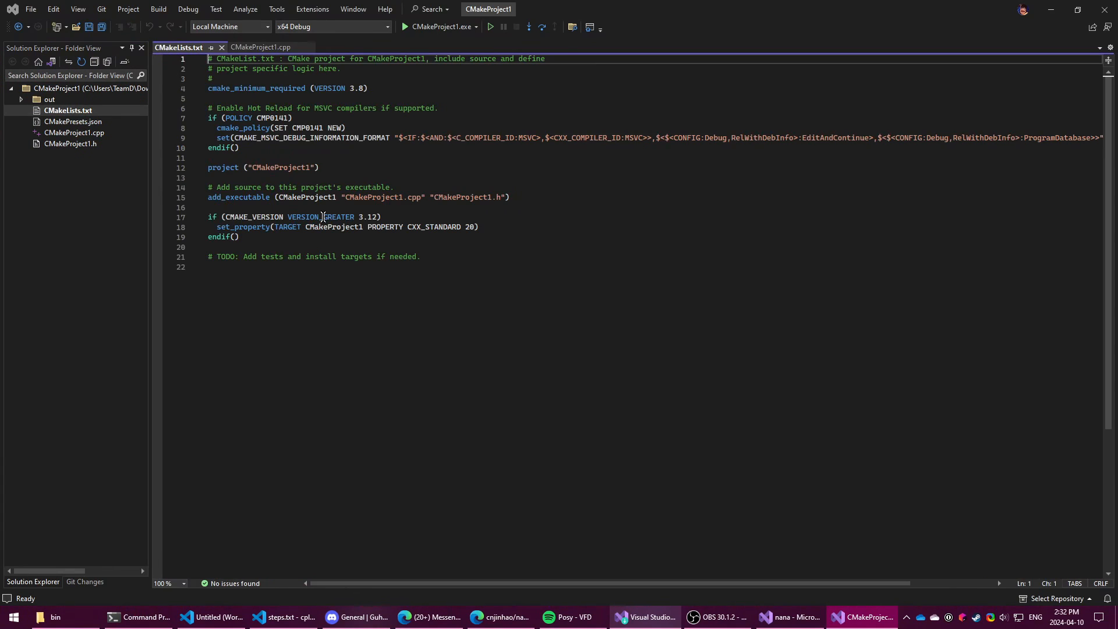
left_click(382, 217)
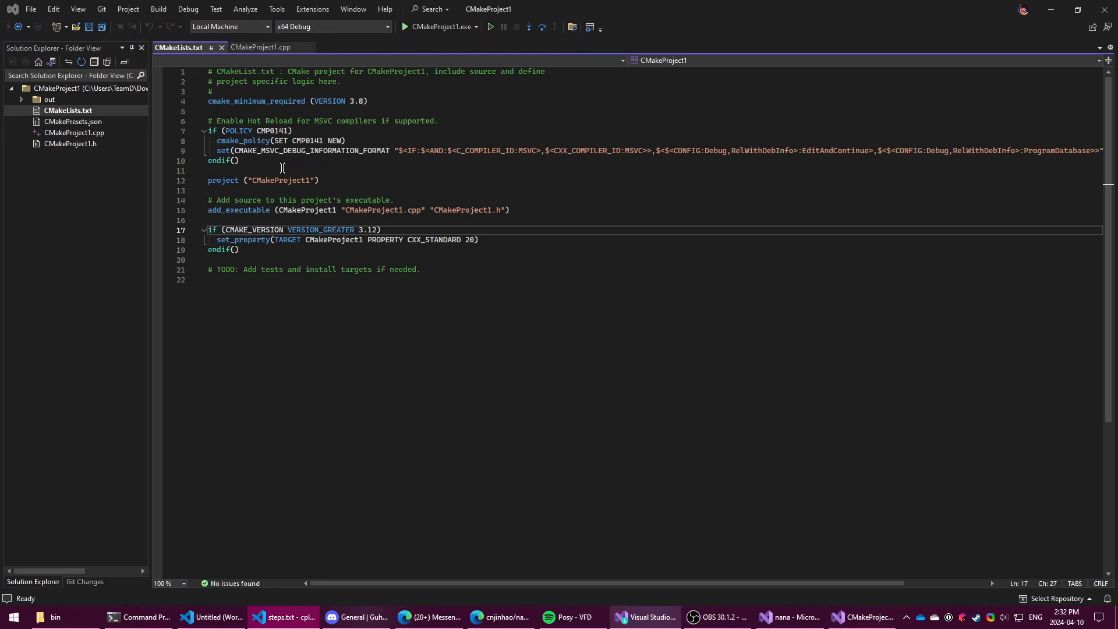
- Delete the header comments, hot-reload block and Add source comment from CMakeLists.txt
mouse_move(240, 161)
left_mouse_down()
mouse_move(208, 120)
mouse_move(208, 72)
left_mouse_up()
key("Delete")
key("Delete")
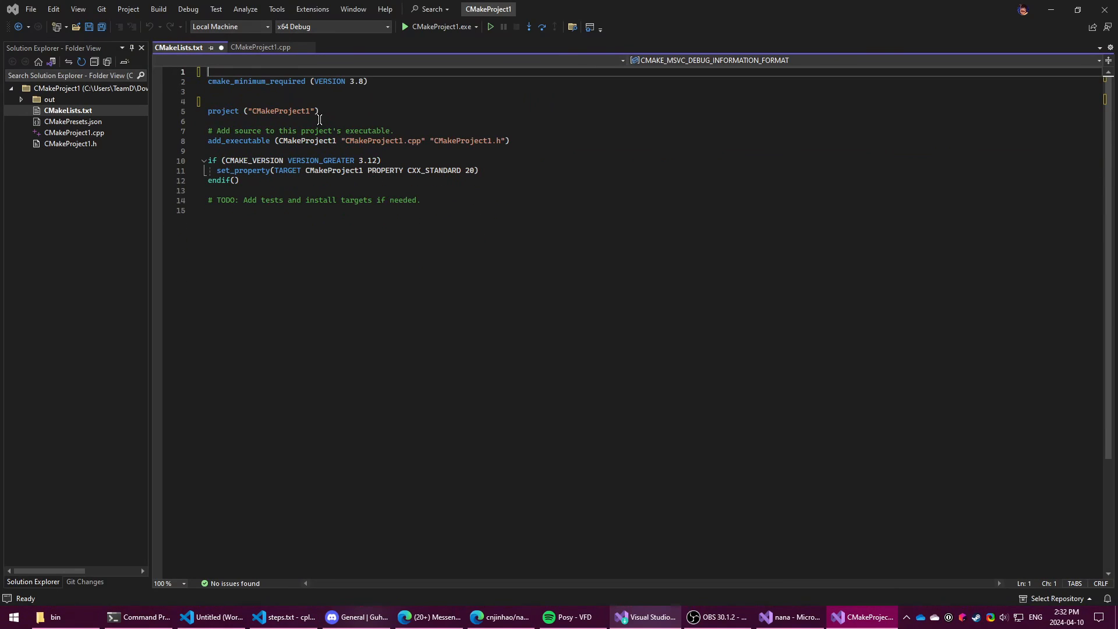
key("Delete")
left_click(336, 113)
left_click_drag(420, 121, 207, 121)
key("Delete")
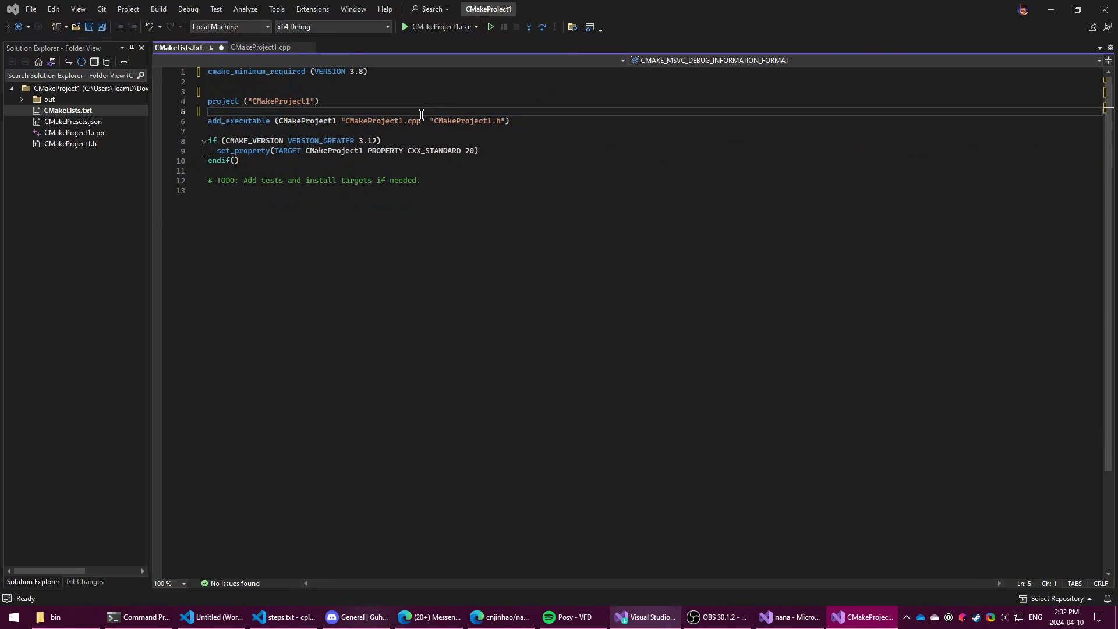
key("Delete")
left_click(395, 131)
left_click(311, 165)
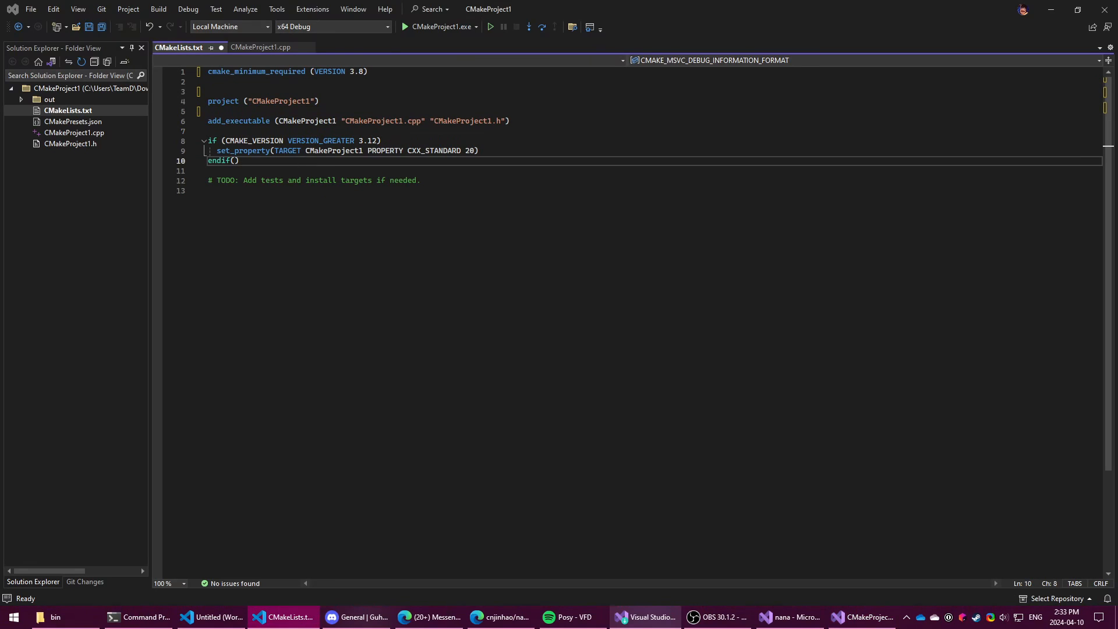
- Paste the CMakeProject2 nana definitions over the version block, then delete the CMakeProject2 add_executable line
left_click_drag(208, 130, 270, 287)
type("add_definitions(-D_SILENCE_EXPERIMENTAL_FILESYSTEM_DEPRECATION_WARNING)  add_executable(CMakeProject2 \"CMakeProject2.cpp\" \"CMakeProject2.h\") target_include_directories(CMakeProject2 PUBLIC \"C:\\\\Users\\\\TeamD\\\\Downloads\\\\cplusplus\\\\nana-master\\\\include\") target_link_libraries(CMakeProject2 \"nana_v142_Debug_x64\") target_link_directories(CMakeProject2 PUBLIC \"C:\\\\Users\\\\TeamD\\\\Downloads\\\\cplusplus\\\\nana-master\\\\build\\\\bin\")")
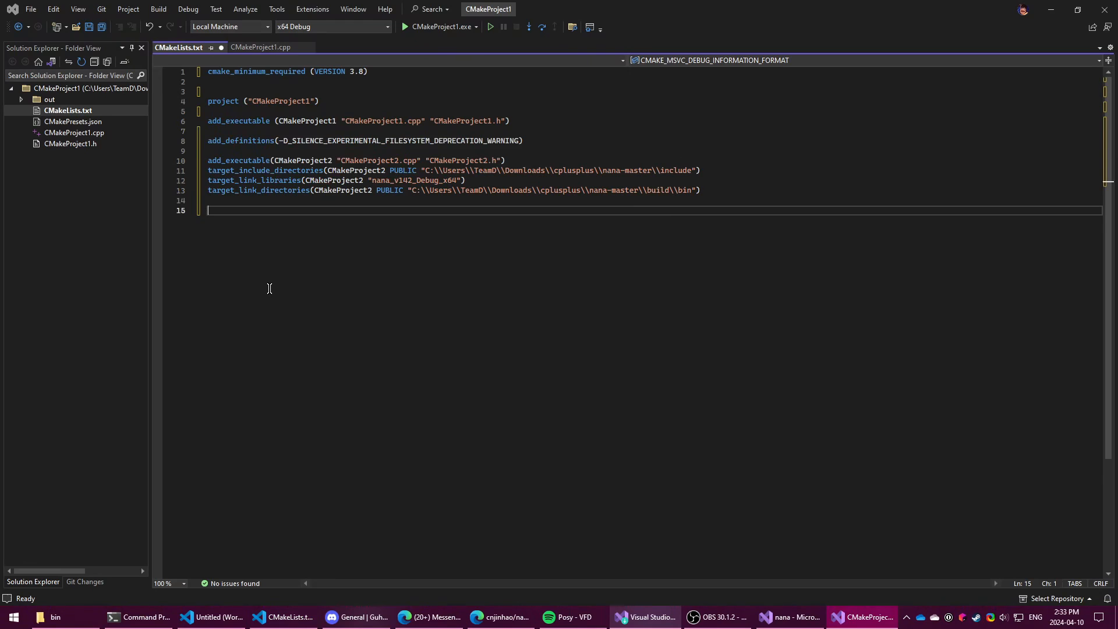
left_click(359, 142)
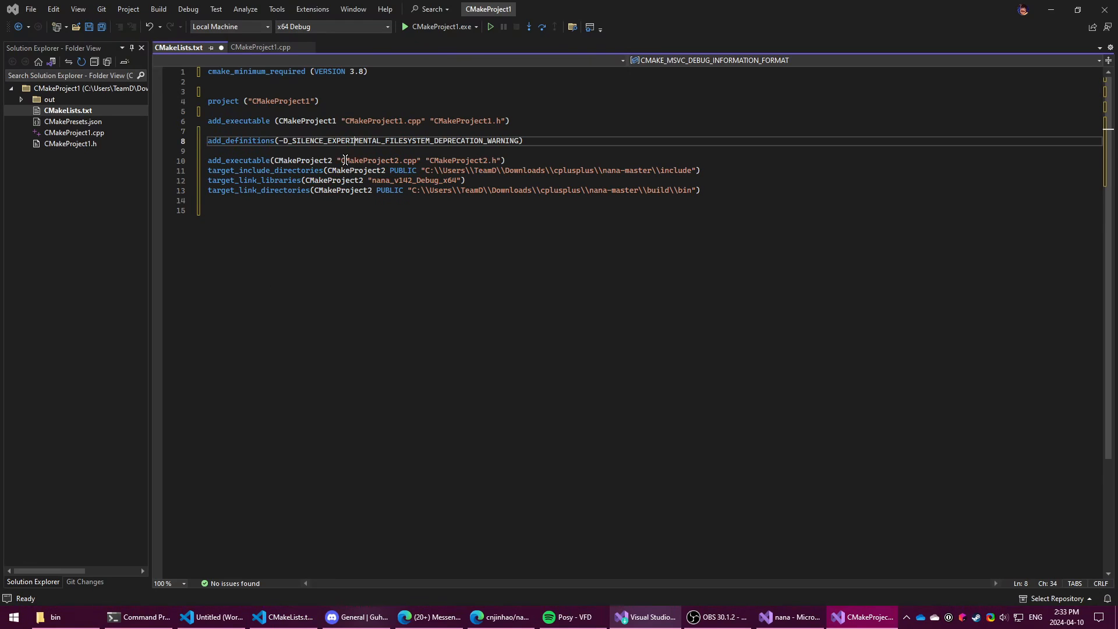
left_click(345, 159)
left_click(288, 150)
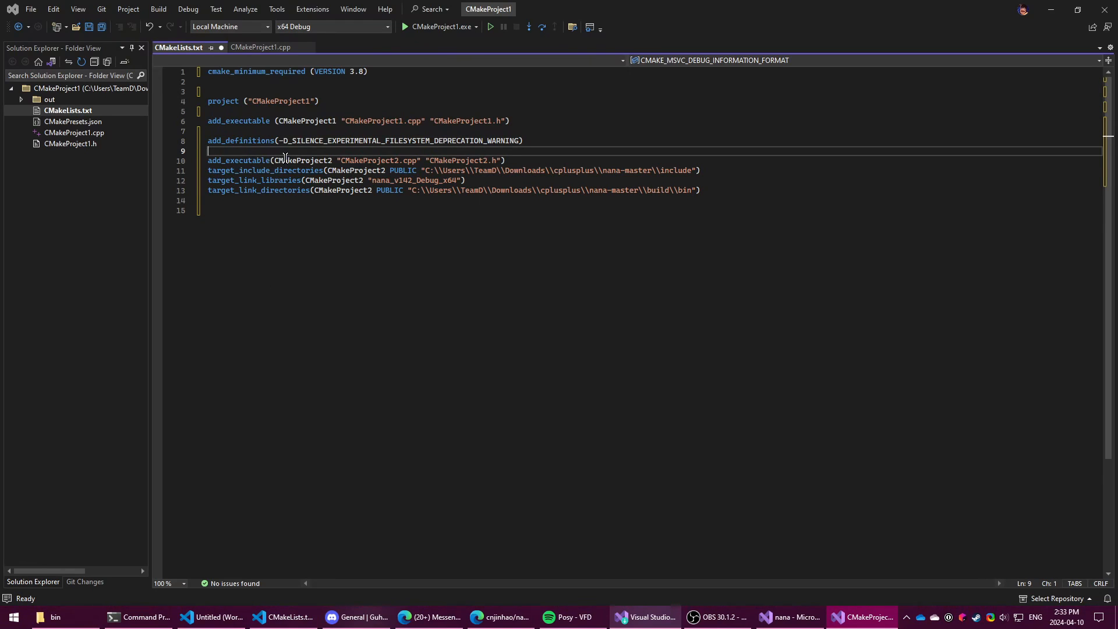
left_click_drag(534, 162, 533, 151)
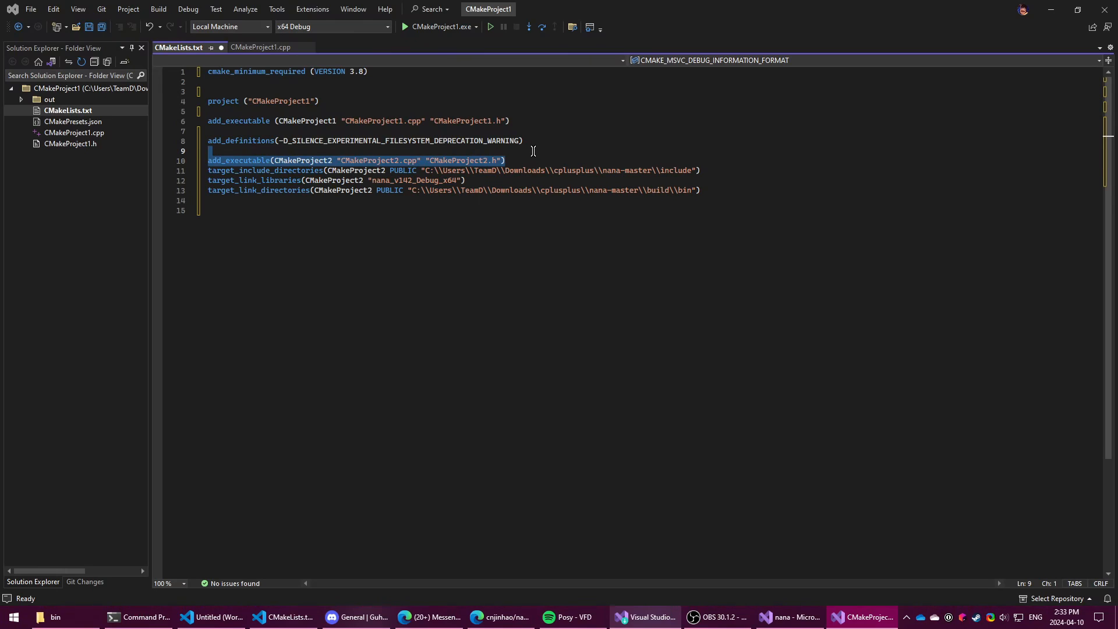
key("Delete")
- Check the Nana include path and nana_v142_Debug_x64 library name against the bin folder
left_click(423, 161)
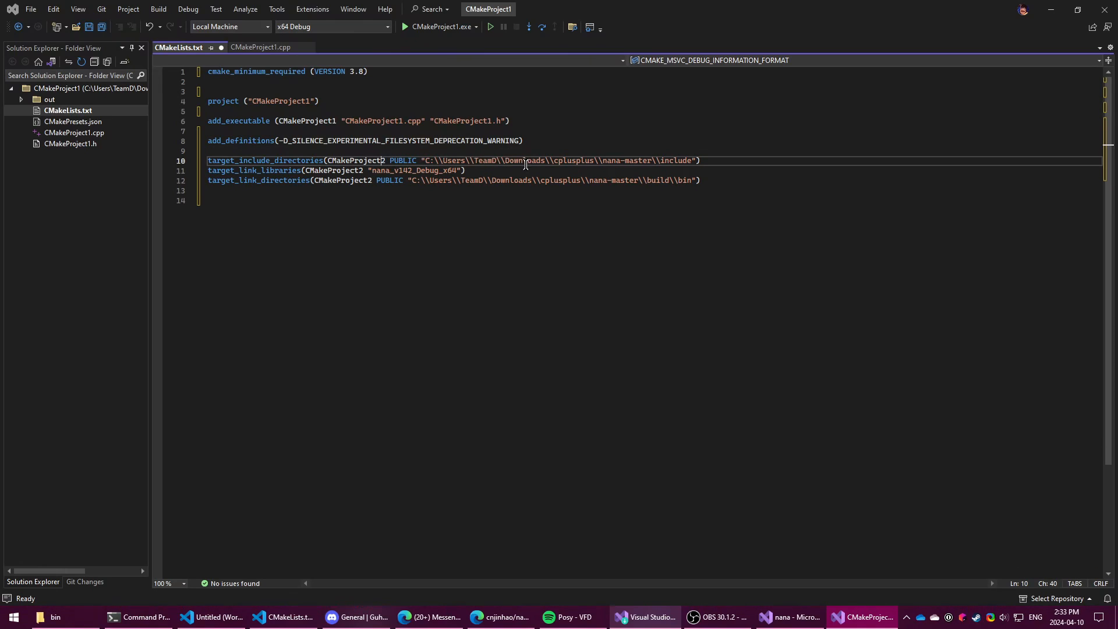
mouse_move(426, 160)
left_mouse_down()
mouse_move(693, 159)
mouse_move(697, 181)
left_mouse_up()
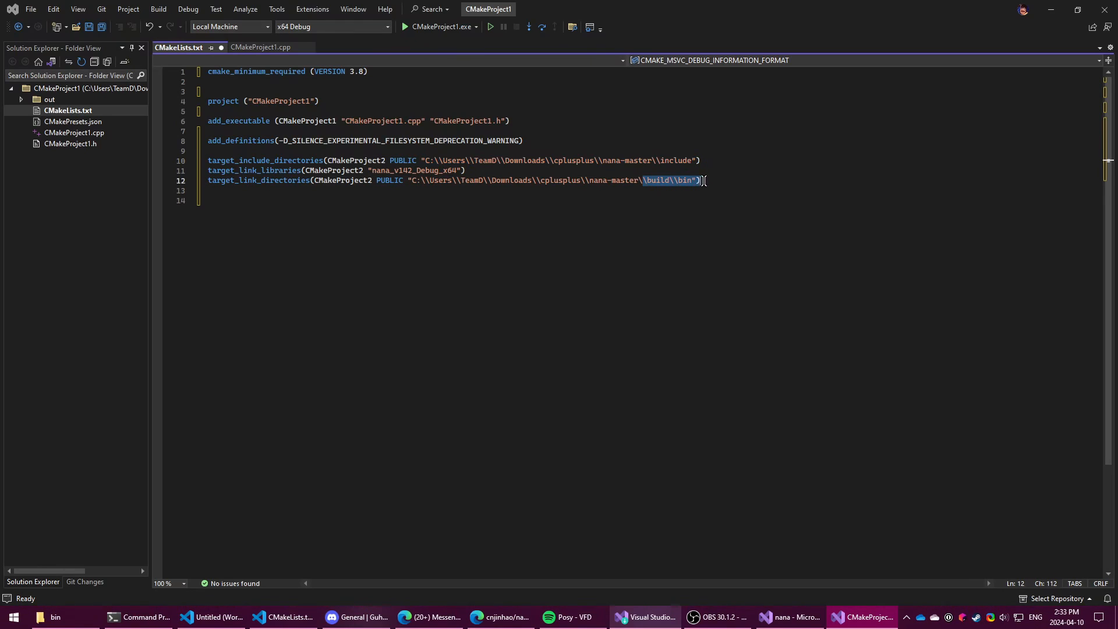
left_click(374, 170)
left_click_drag(374, 171, 460, 170)
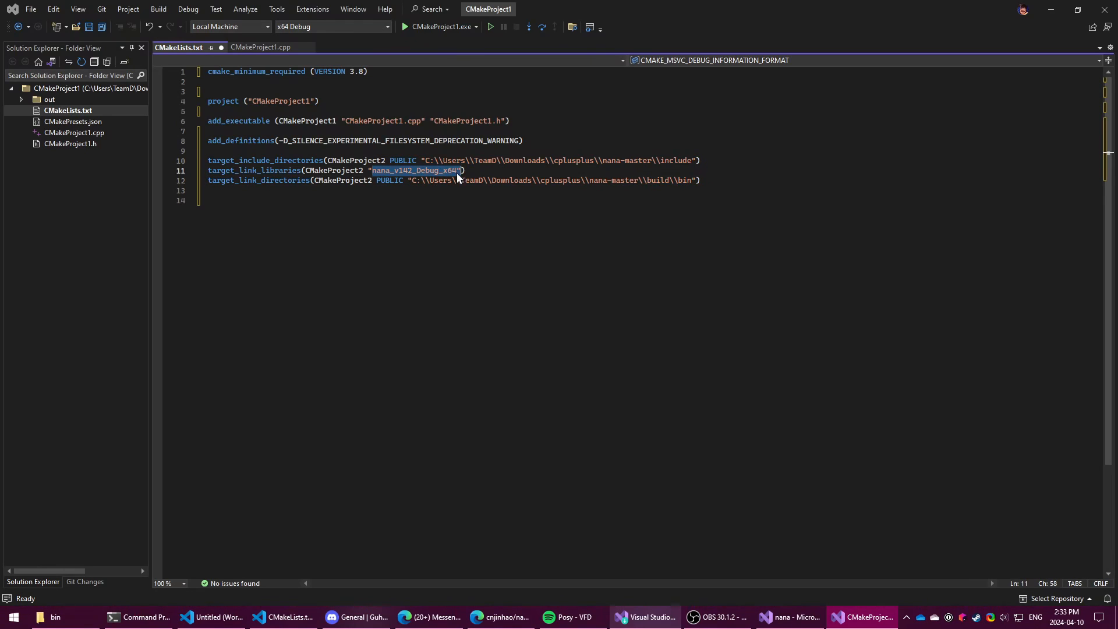
left_click(55, 616)
left_click_drag(469, 99, 373, 254)
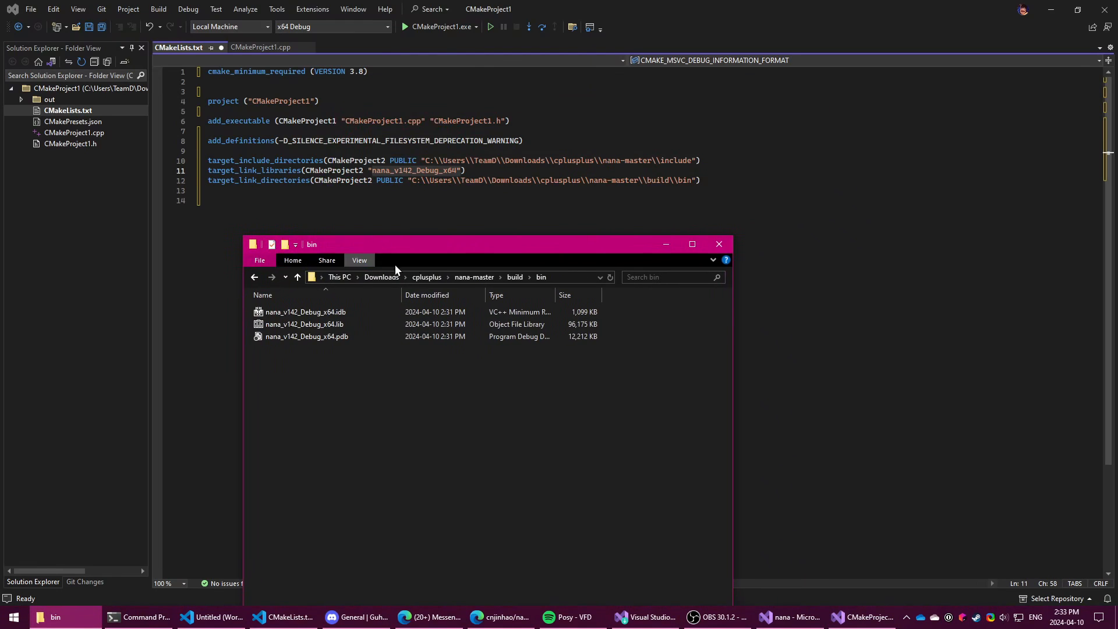
left_click(374, 227)
- Open CMakeProject1.cpp, then select the whole Nana sample program on the archived nanapro.org page
double_click(68, 134)
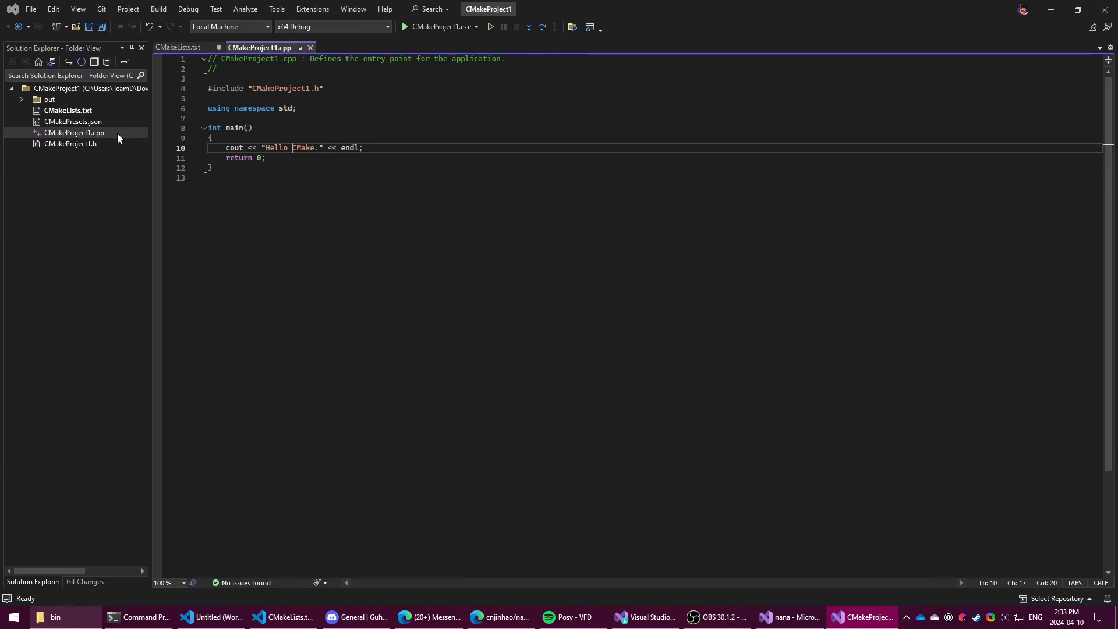
left_click(487, 619)
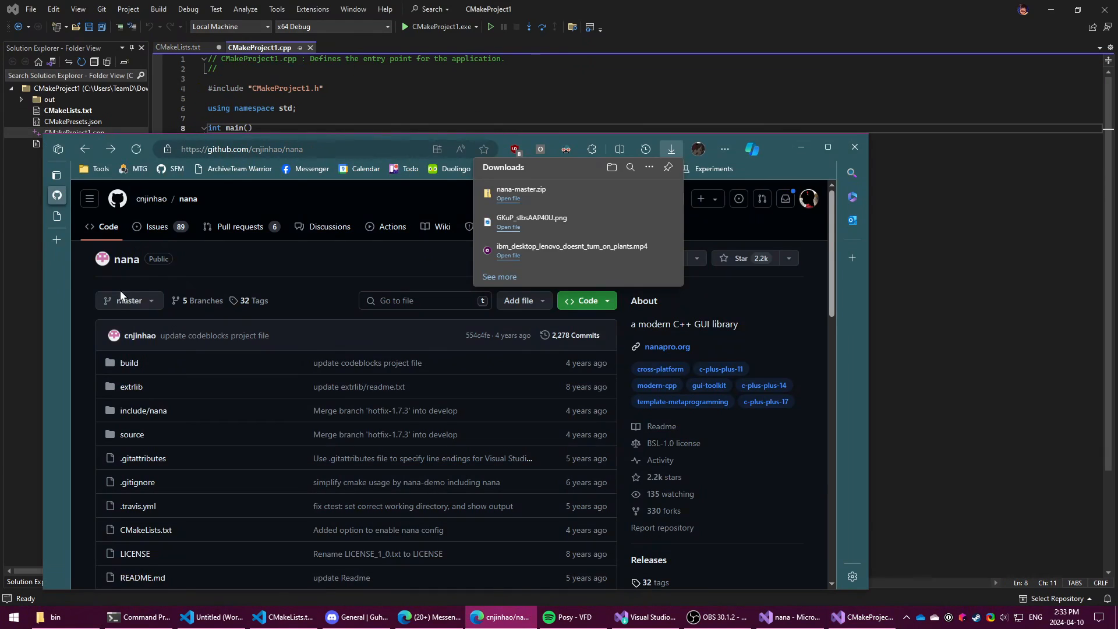
left_click(242, 161)
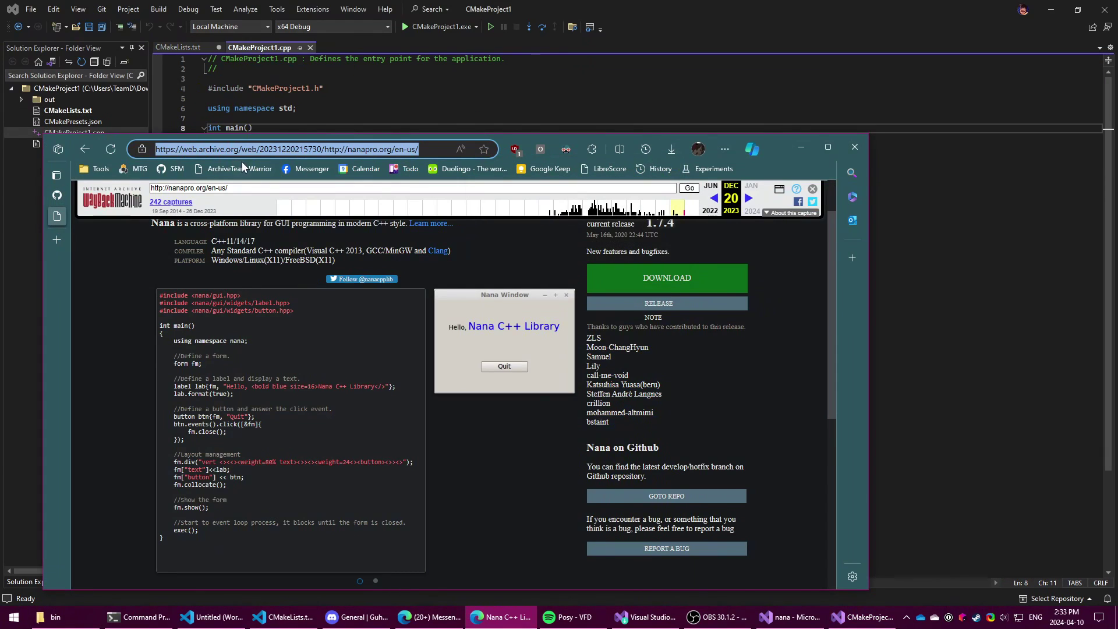
left_click_drag(341, 148, 432, 149)
left_click(358, 149)
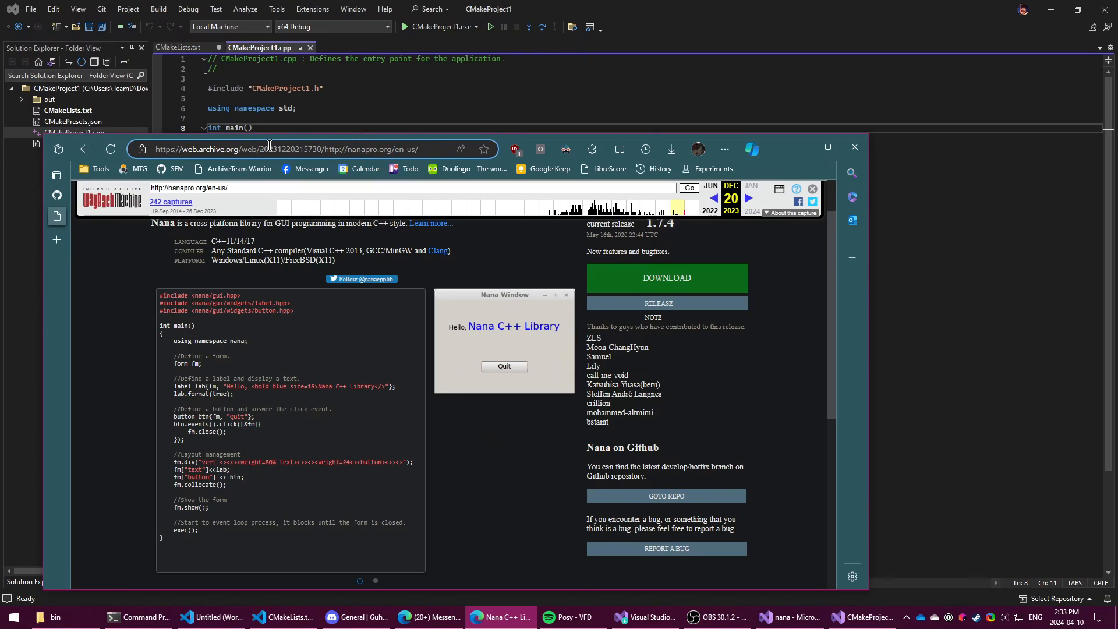
left_click_drag(159, 295, 202, 540)
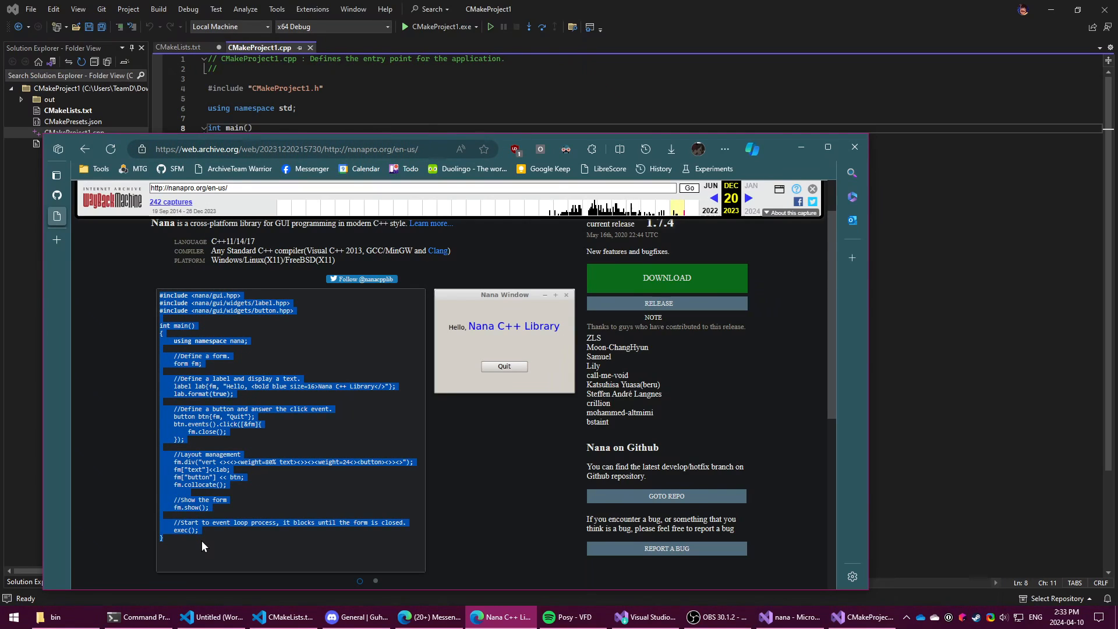
- Paste the Nana GUI sample over the old main in CMakeProject1.cpp, keeping the CMakeProject1.h include, and save
key("ctrl+c")
left_click(459, 114)
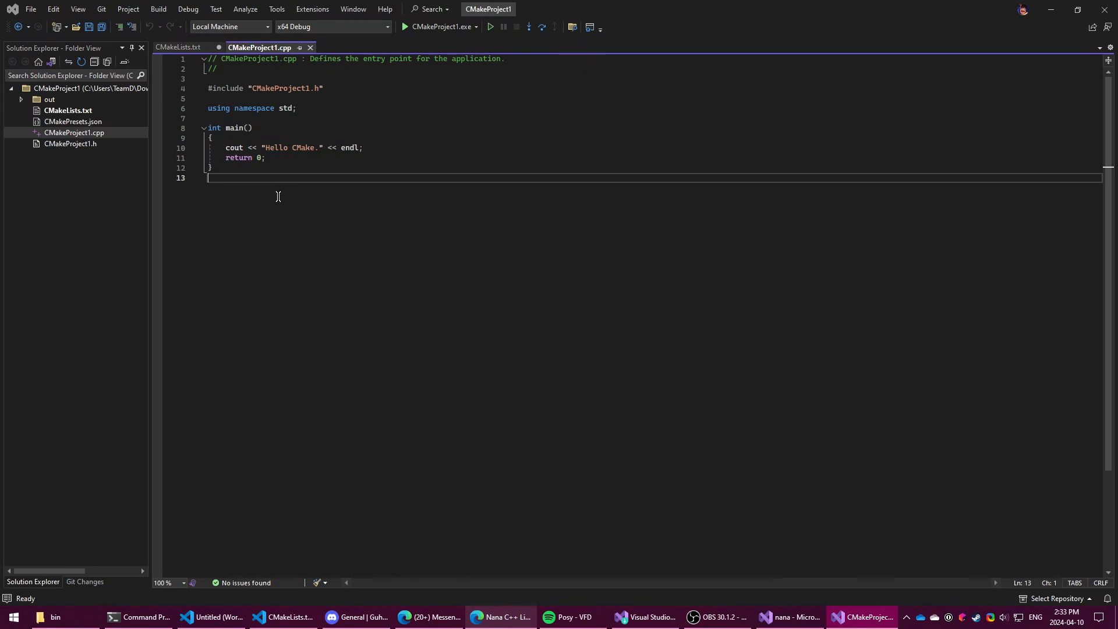
left_click_drag(271, 183, 193, 105)
key("ctrl+v")
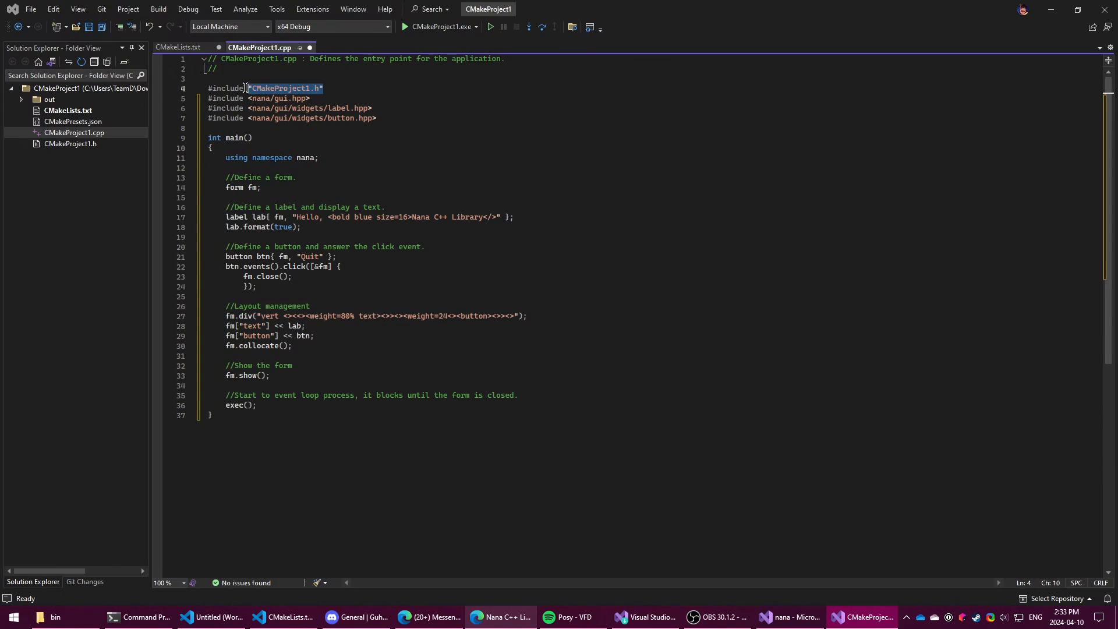
left_click(322, 88)
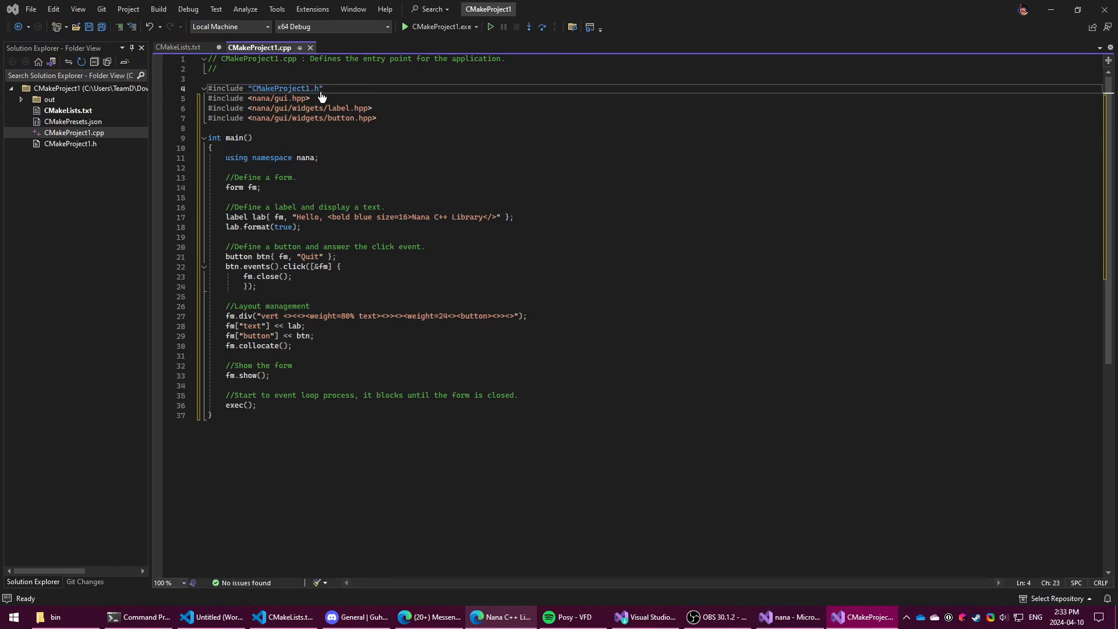
key("ctrl+s")
- Glance at CMakeLists.txt and return to CMakeProject1.cpp after CMake generation fails
left_click(179, 48)
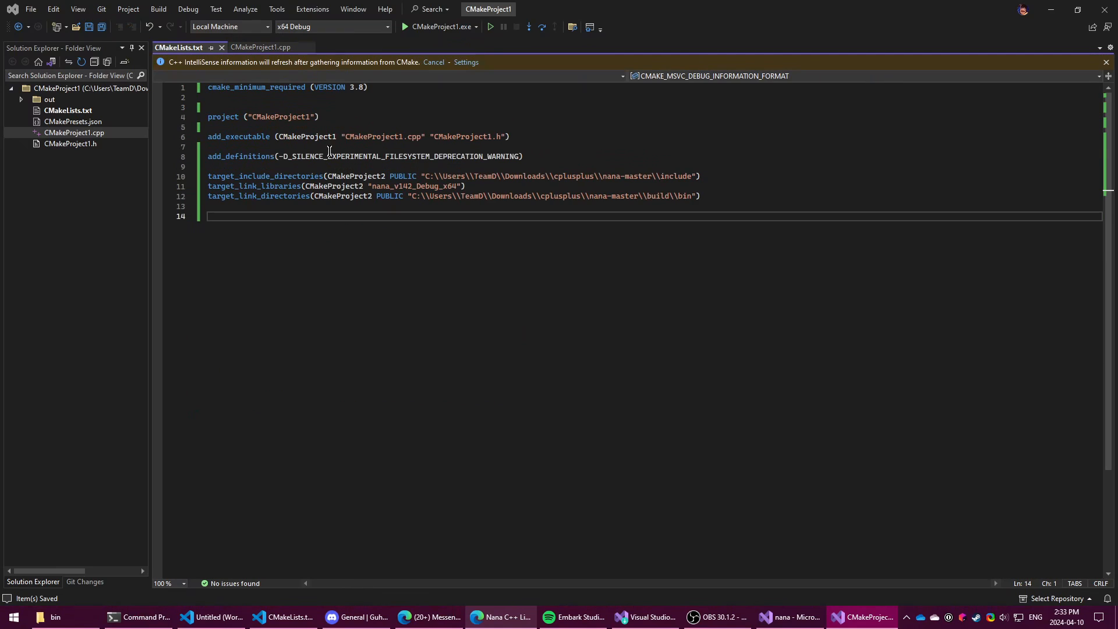
left_click(260, 47)
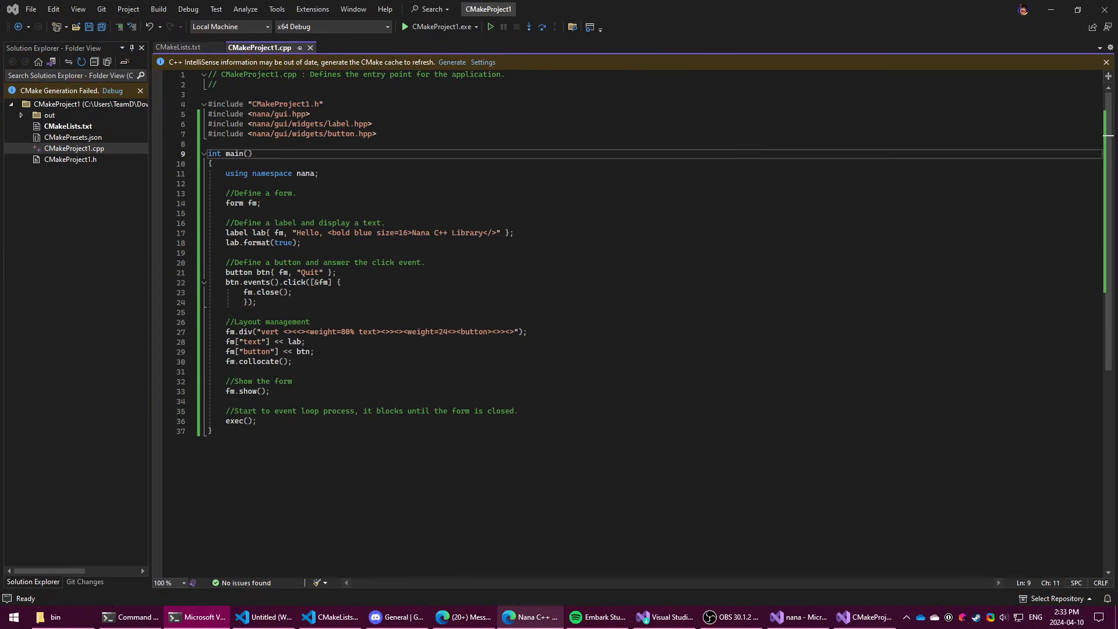
- Review the two CMake errors about CMakeProject2 not being built, check the Output log, and return to CMakeLists.txt
left_click_drag(408, 138, 361, 120)
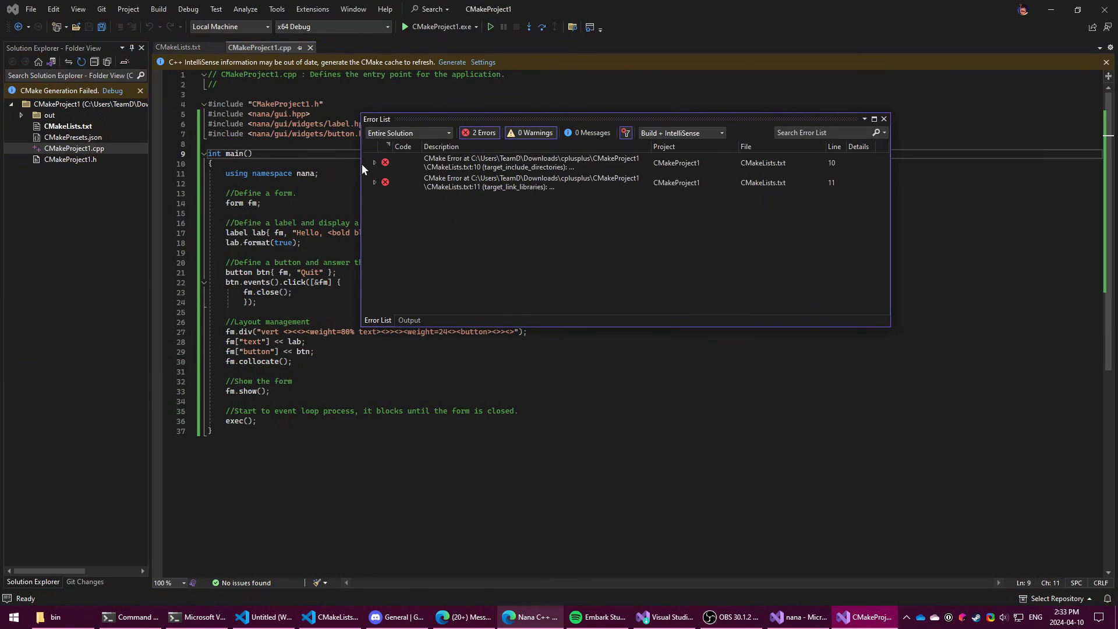
left_click(373, 163)
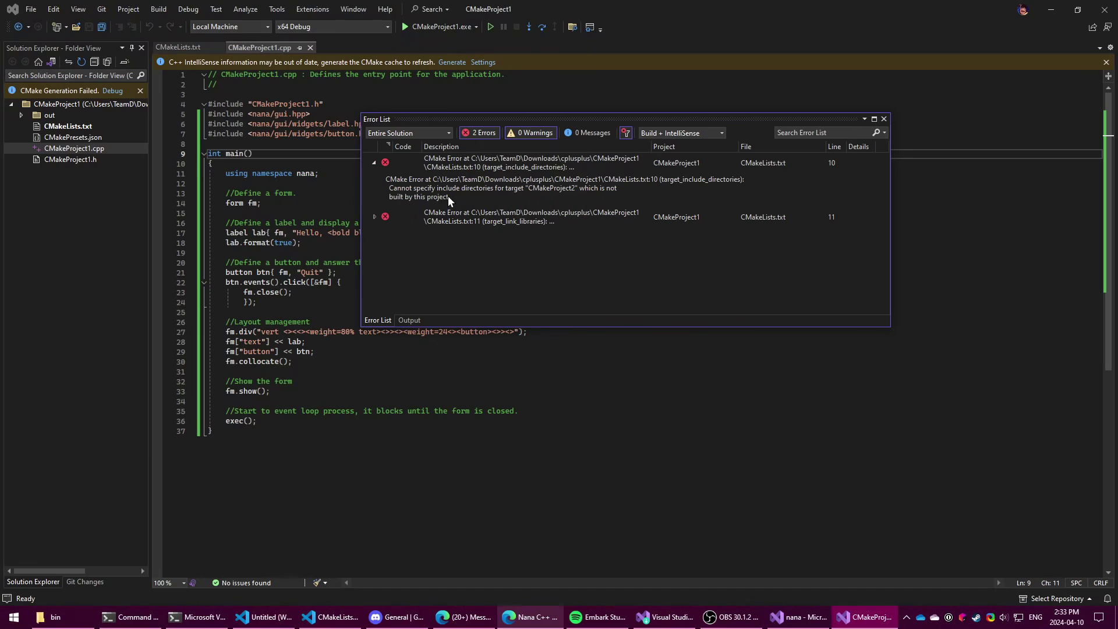
left_click(506, 195)
left_click(882, 119)
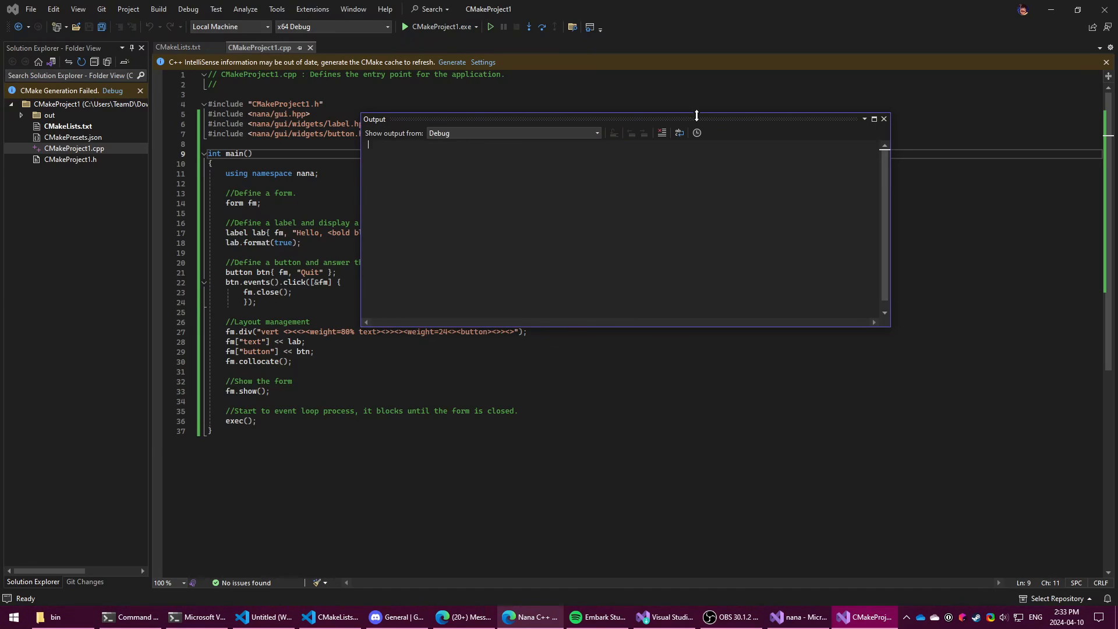
left_click(178, 47)
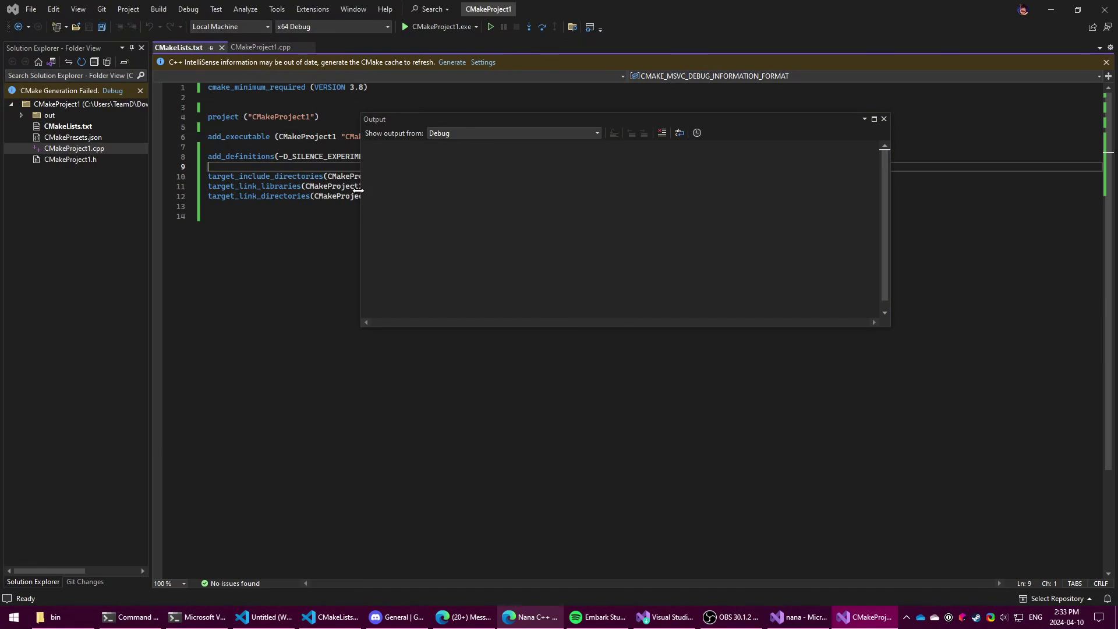
- Rename the CMakeProject2 target references on CMakeLists.txt lines 10-11 to CMakeProject1 and save to rerun CMake
left_click(883, 119)
left_click(419, 176)
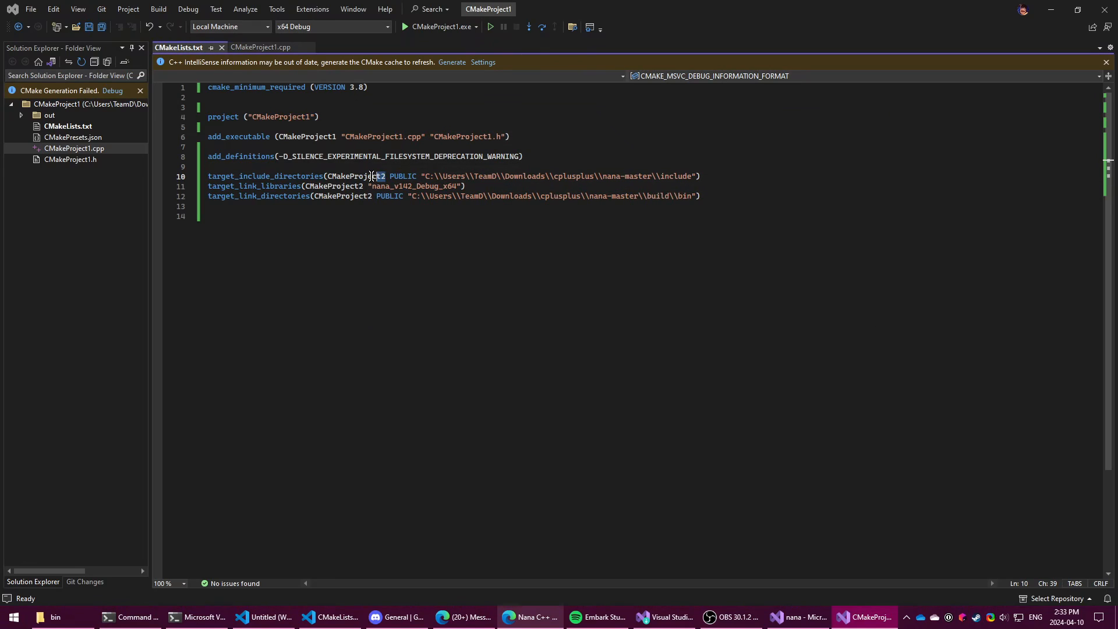
left_click_drag(385, 175, 328, 176)
mouse_move(266, 176)
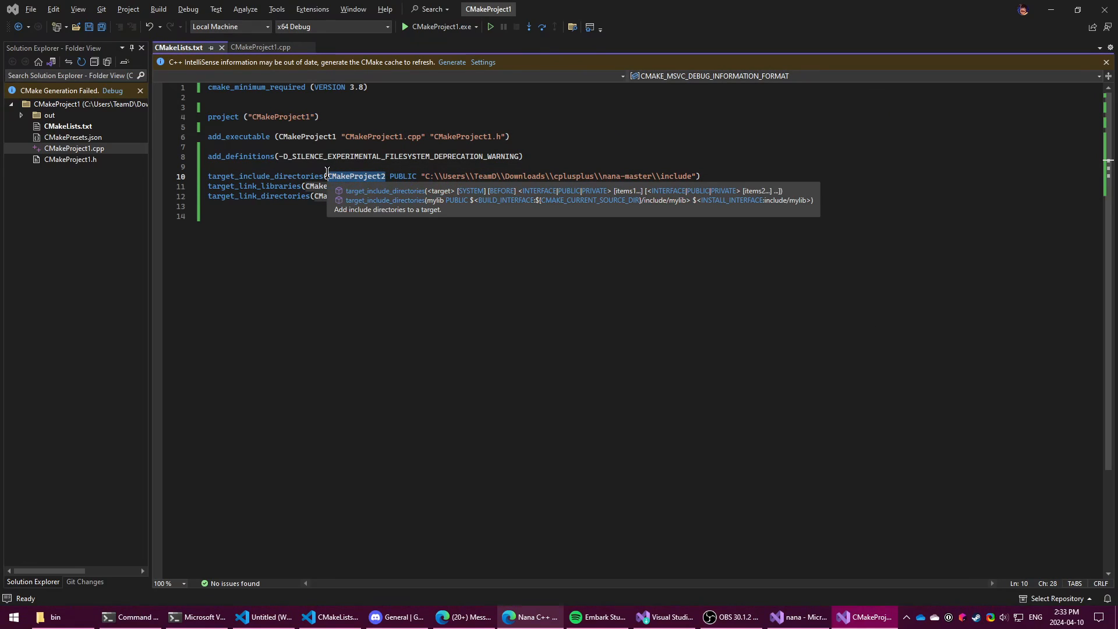
type("CMakeProject1")
key("ctrl+s")
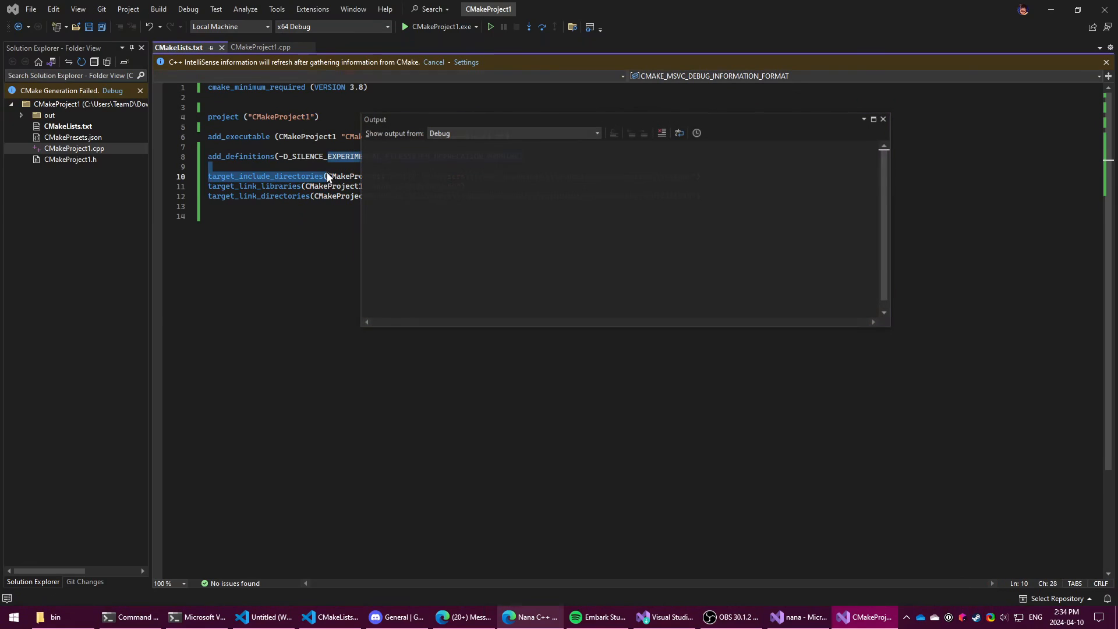
- Dock the Output panel beneath the editor and start building and running CMakeProject1
mouse_move(523, 119)
left_mouse_down()
mouse_move(360, 204)
mouse_move(567, 574)
left_mouse_up()
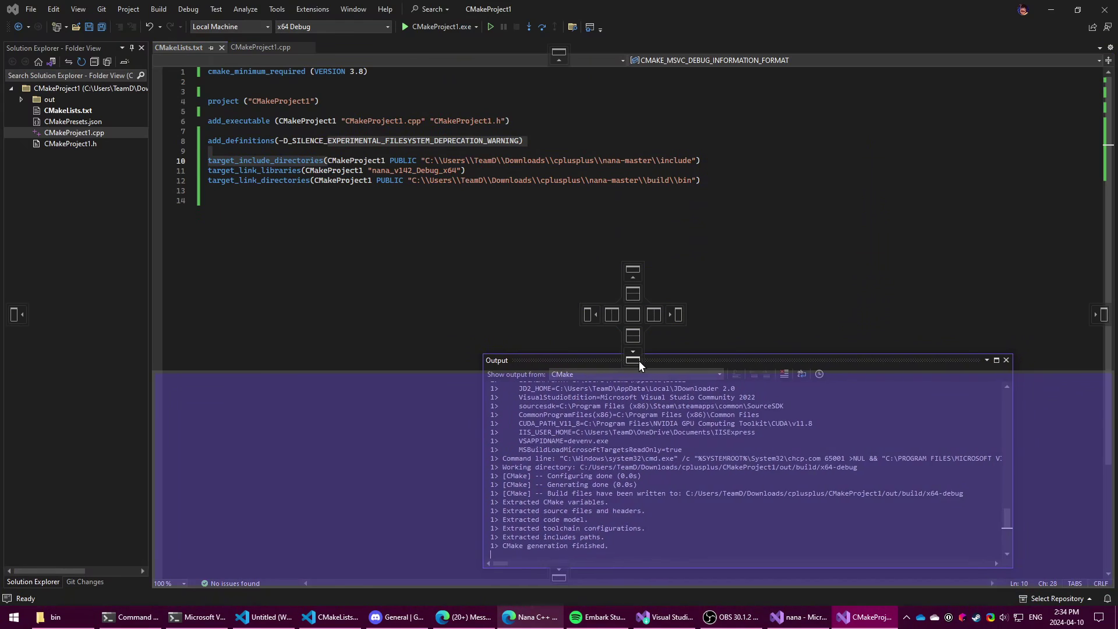
left_click_drag(567, 574, 633, 358)
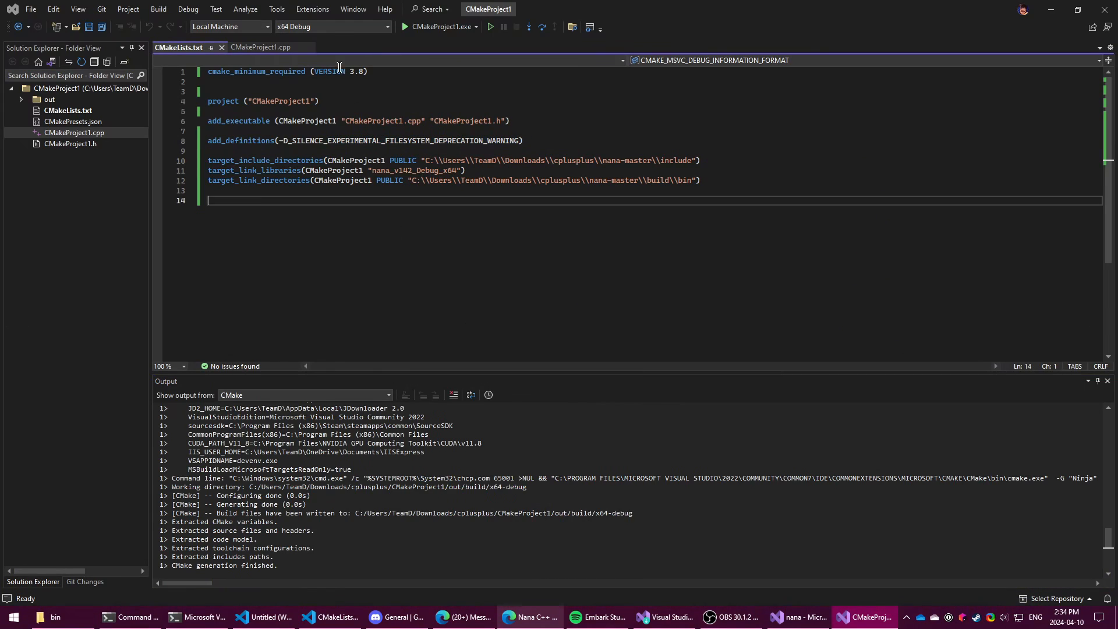
left_click(428, 26)
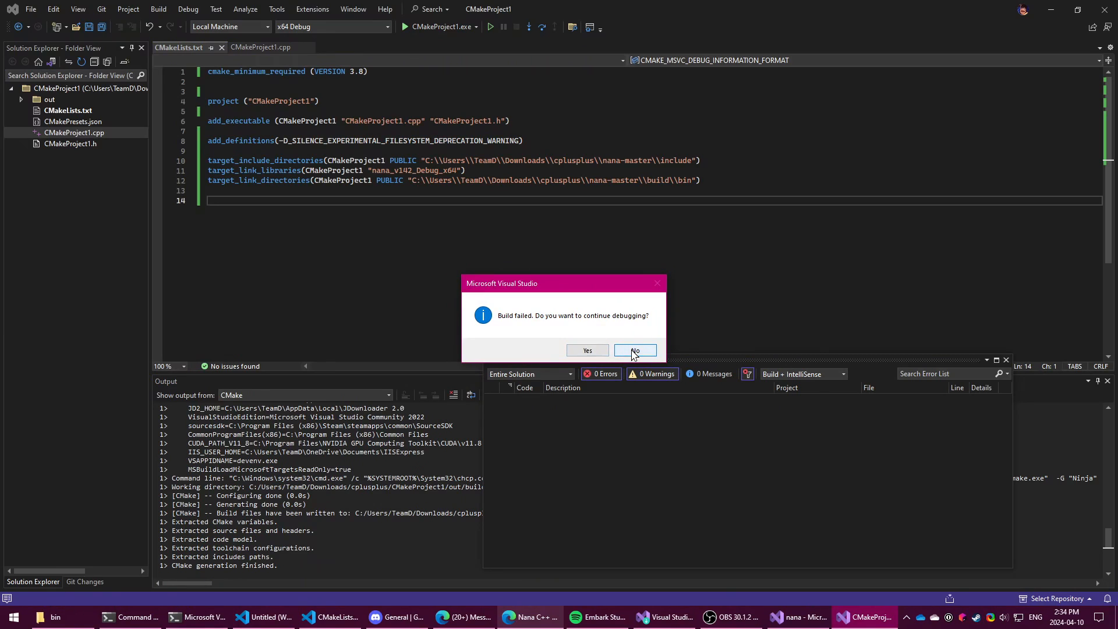
- Decline debugging the failed build and inspect the first of 97 LNK2038 RuntimeLibrary mismatch errors against nana
left_click(635, 351)
left_click_drag(699, 374, 582, 360)
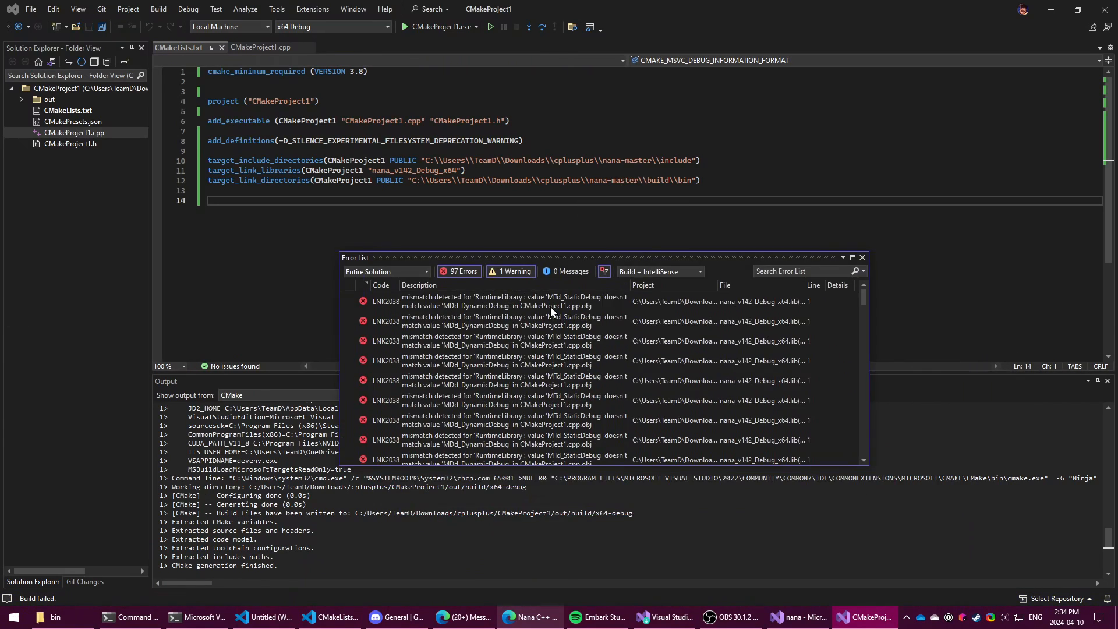
left_click(445, 303)
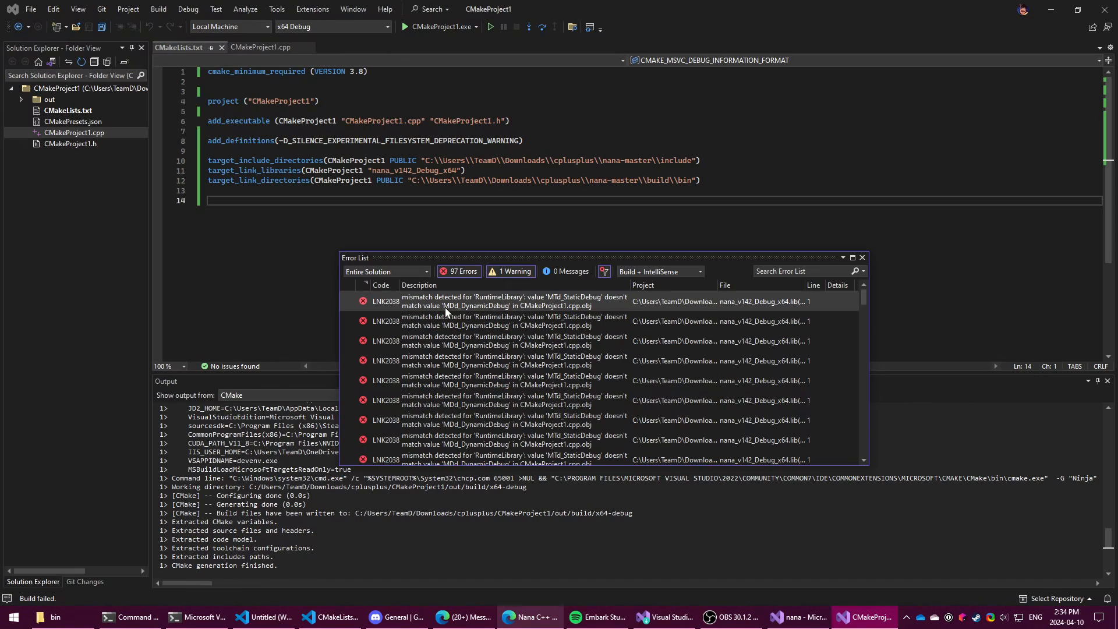
- Switch to the nana solution window and bring up the nana project's property pages
left_click(803, 617)
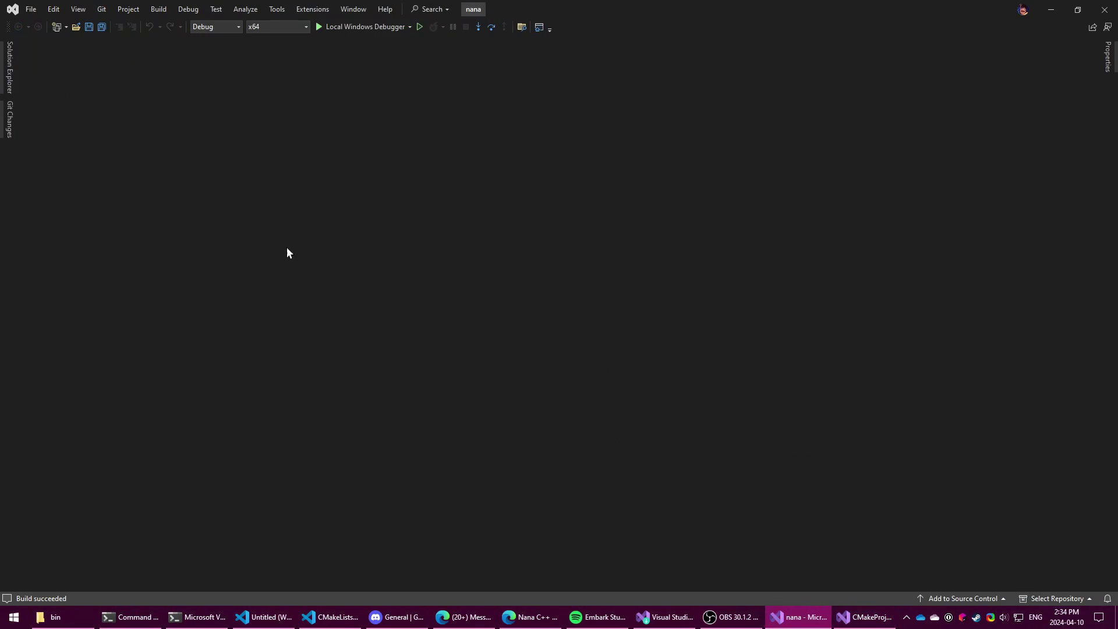
left_click(9, 74)
left_click(170, 49)
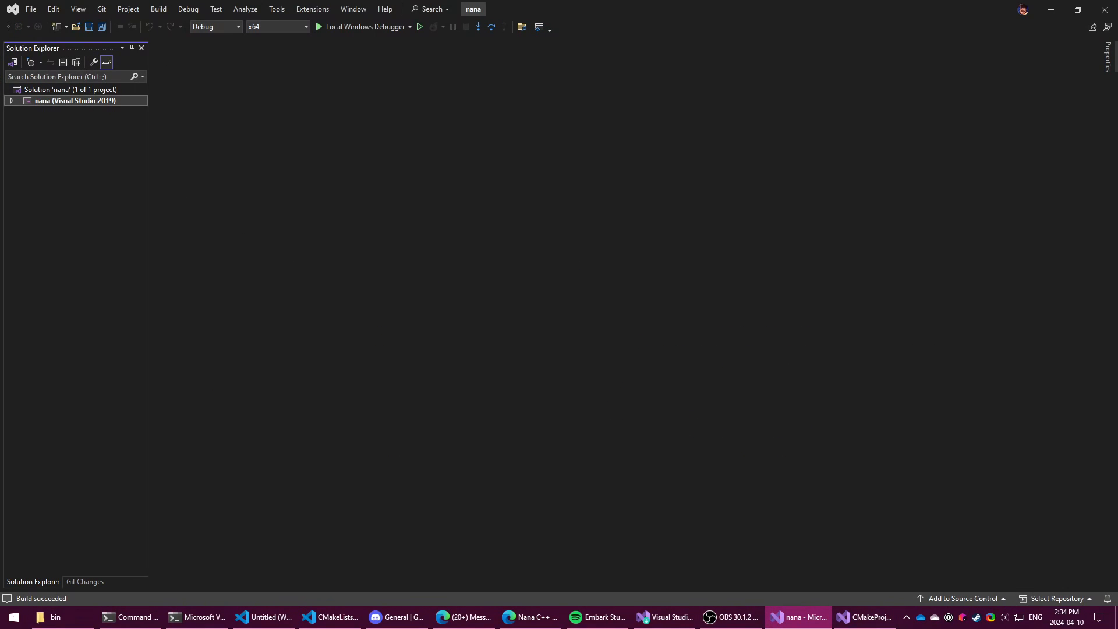
key("alt+Tab")
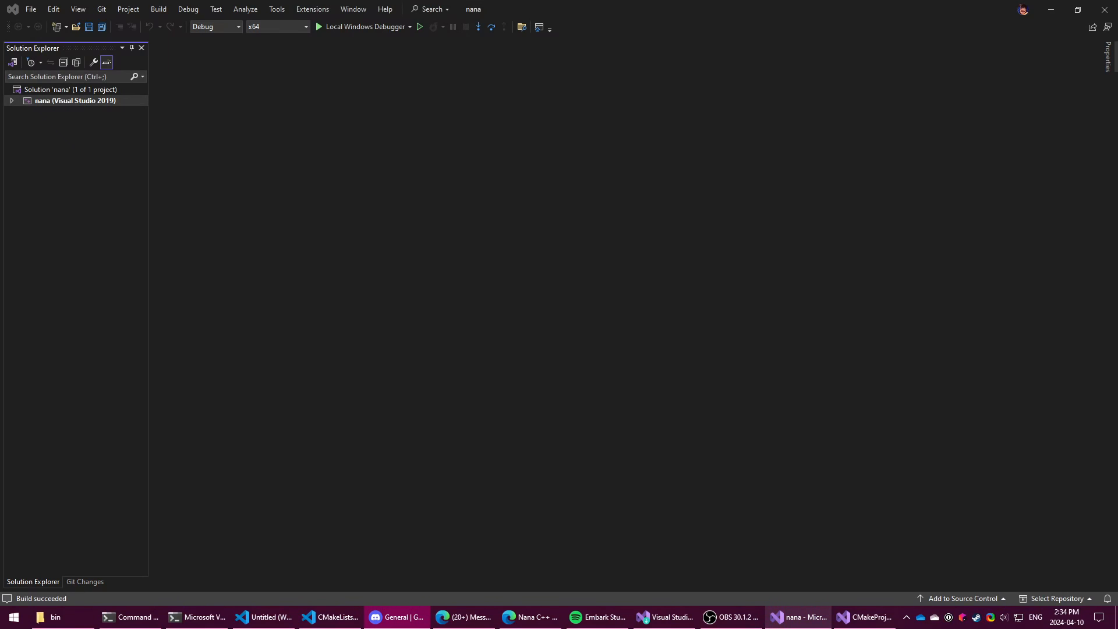
key("alt+Tab")
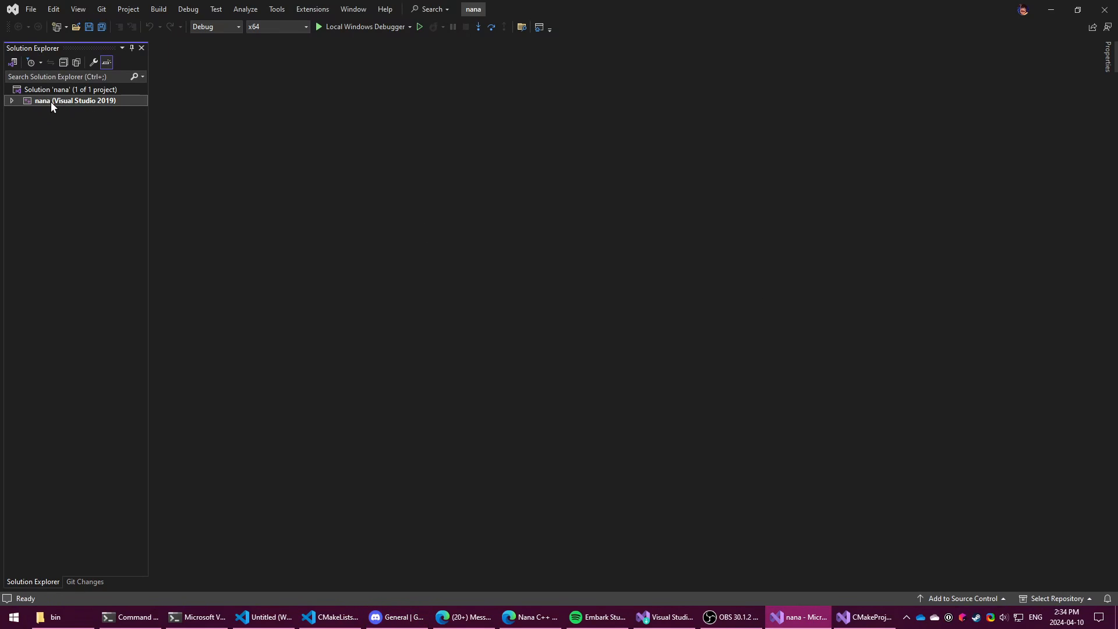
right_click(52, 101)
left_click(75, 517)
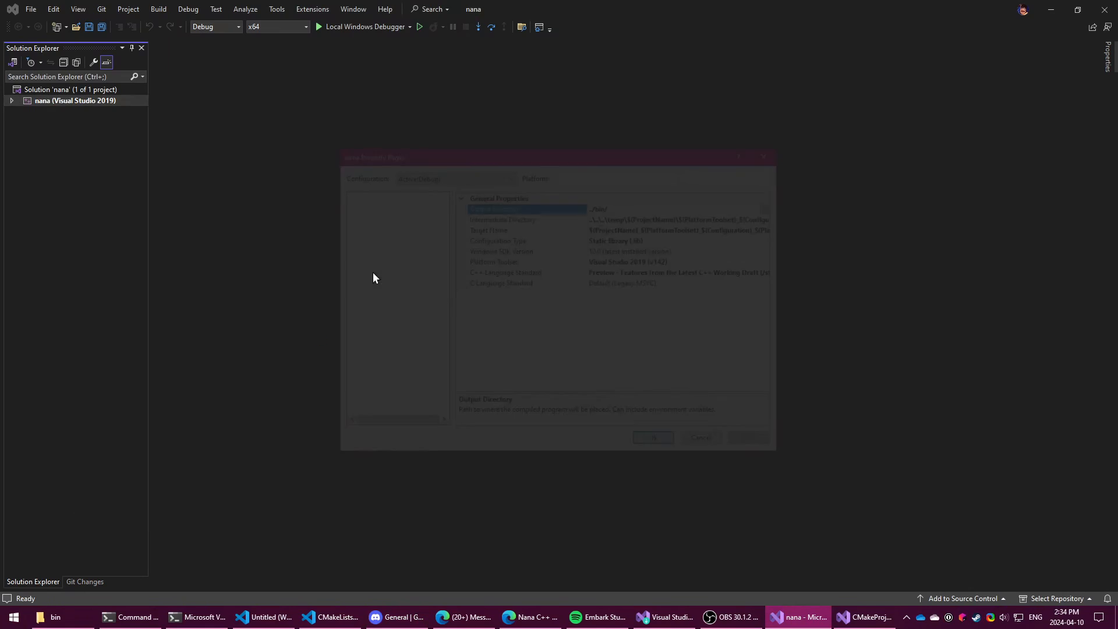
- Under C/C++ > Code Generation, set Runtime Library to Multi-threaded Debug DLL (/MDd) and confirm with OK
left_click(358, 246)
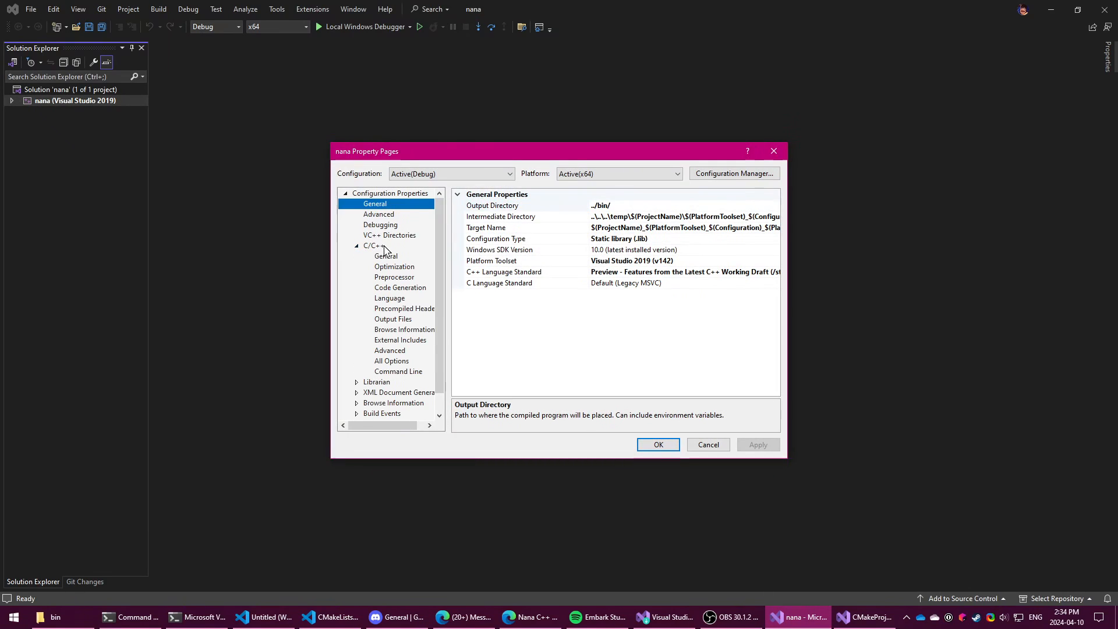
left_click(395, 318)
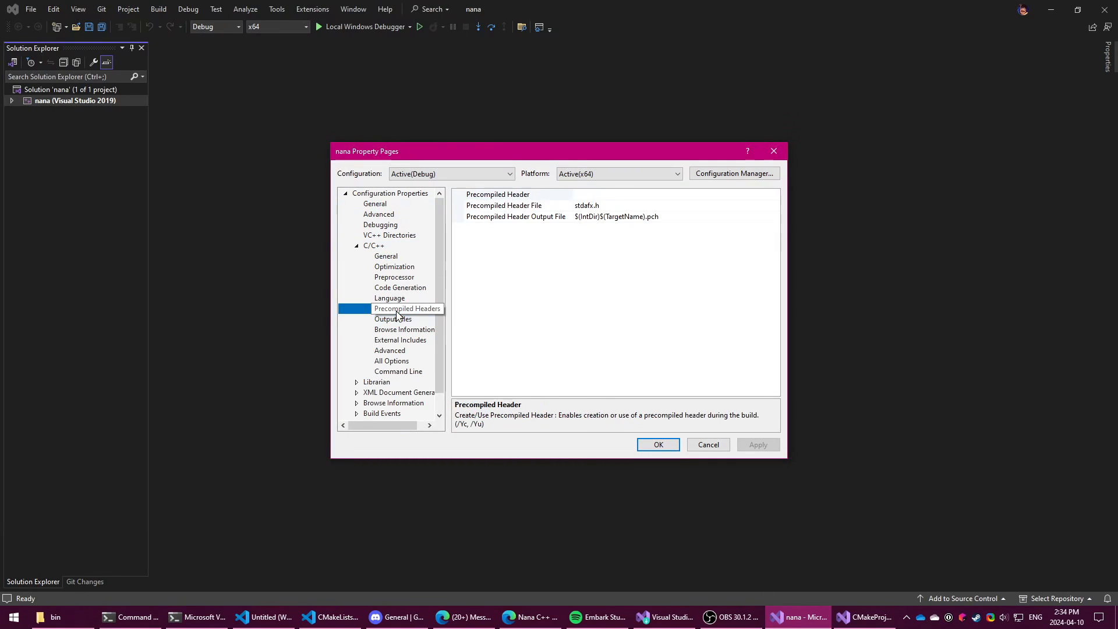
left_click(390, 297)
left_click(398, 289)
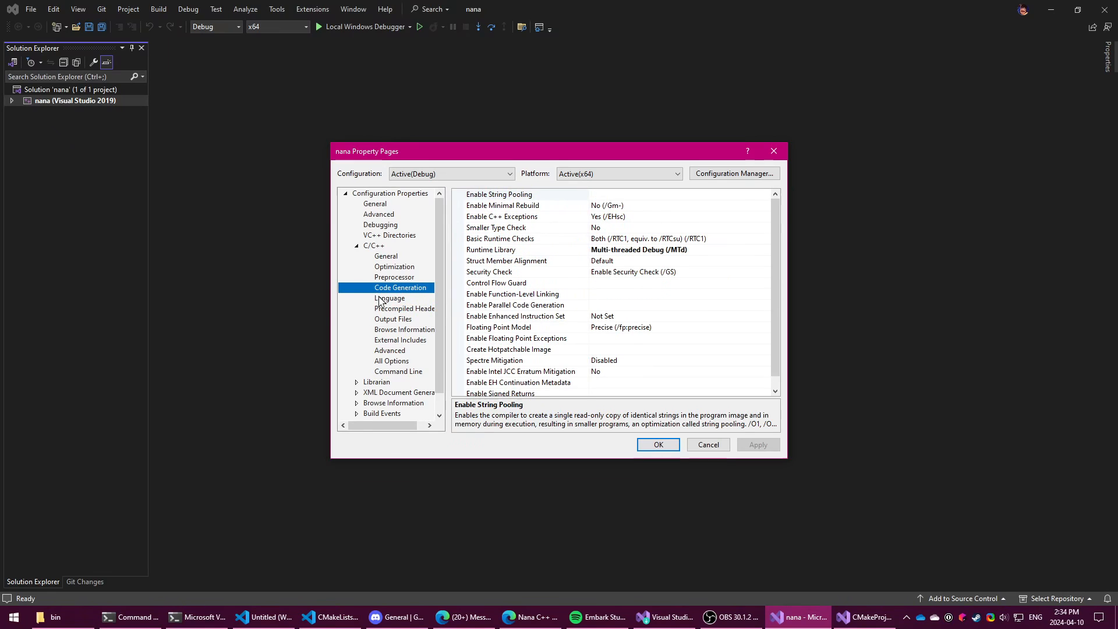
left_click(668, 251)
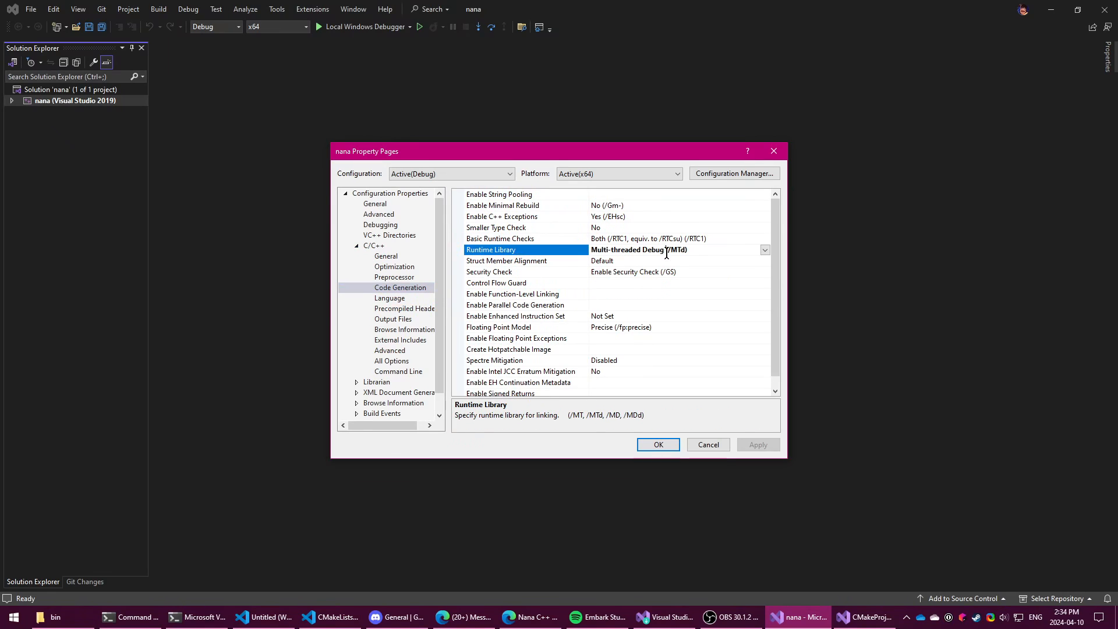
left_click(766, 251)
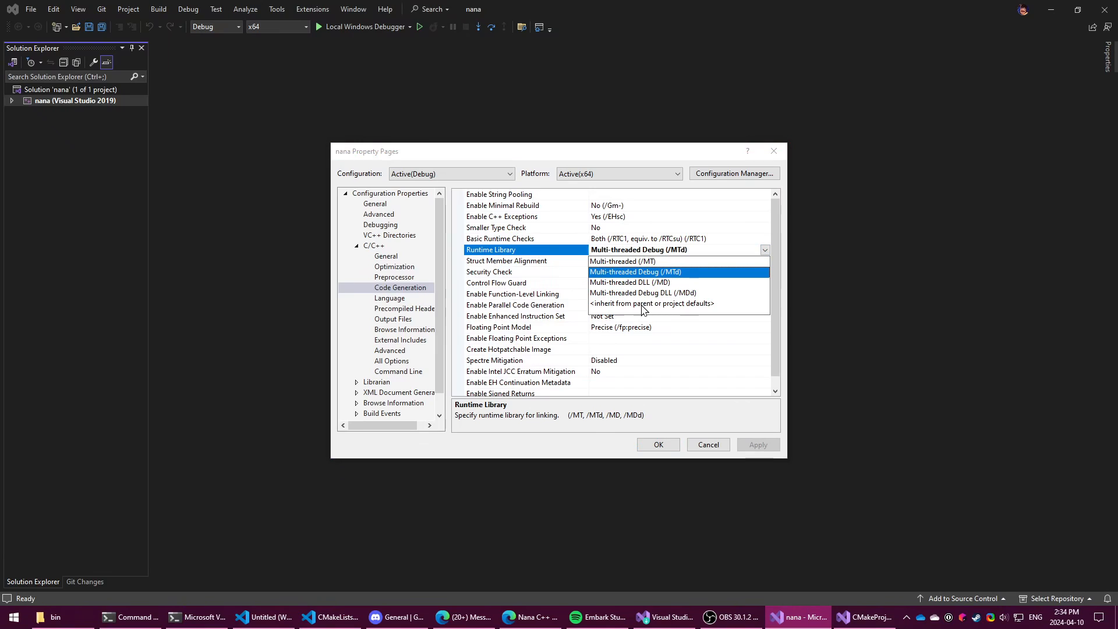
left_click(664, 294)
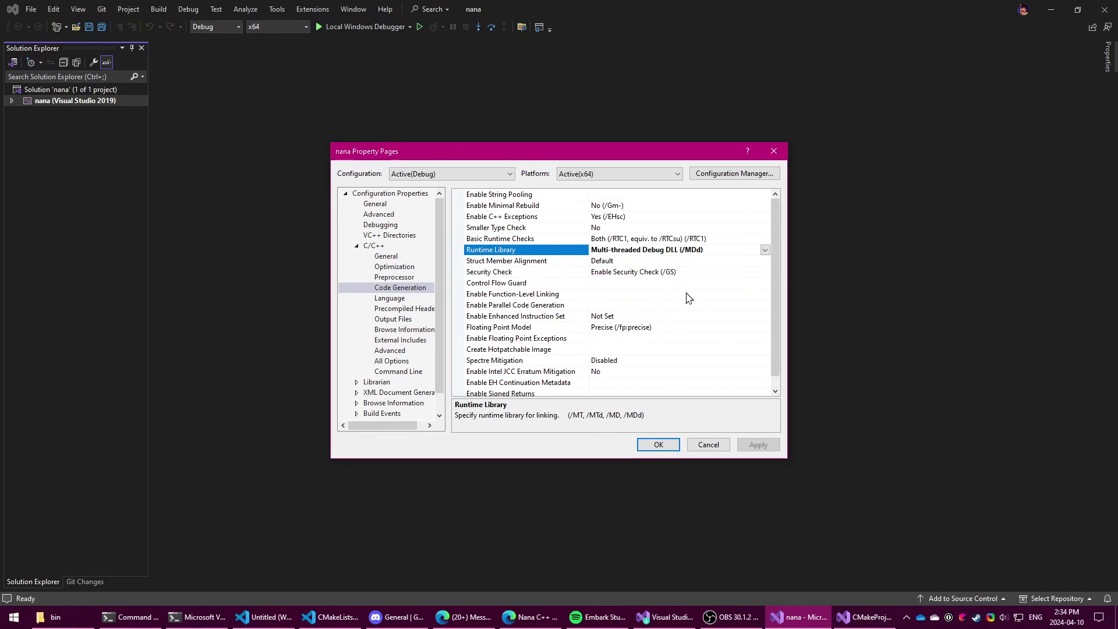
left_click(658, 445)
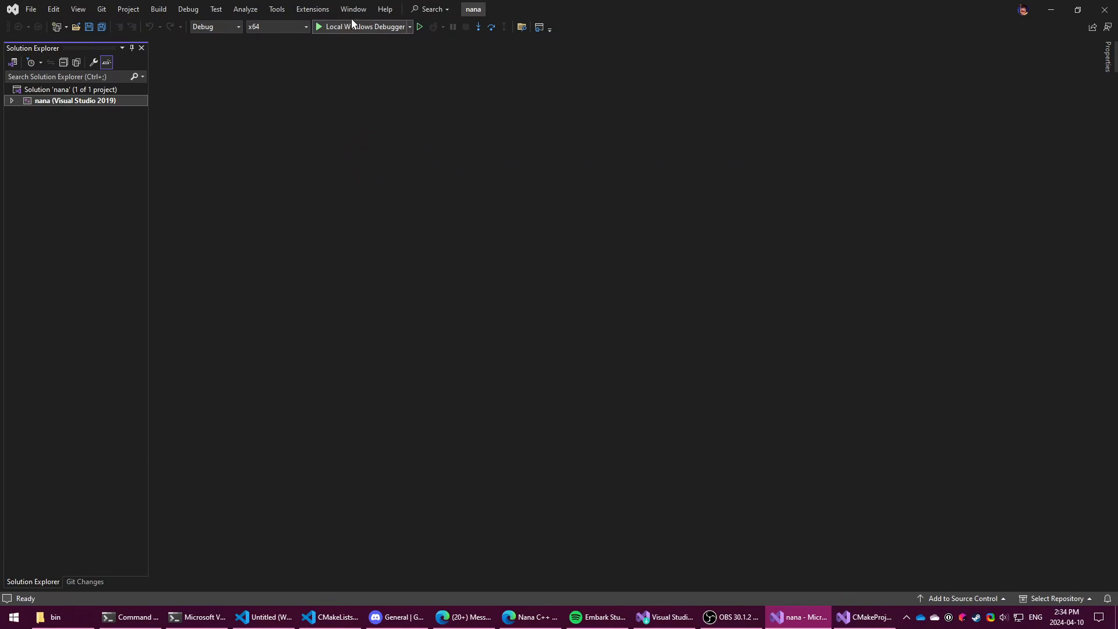
- Build the nana solution with the new runtime setting until it reports Build succeeded
left_click(158, 9)
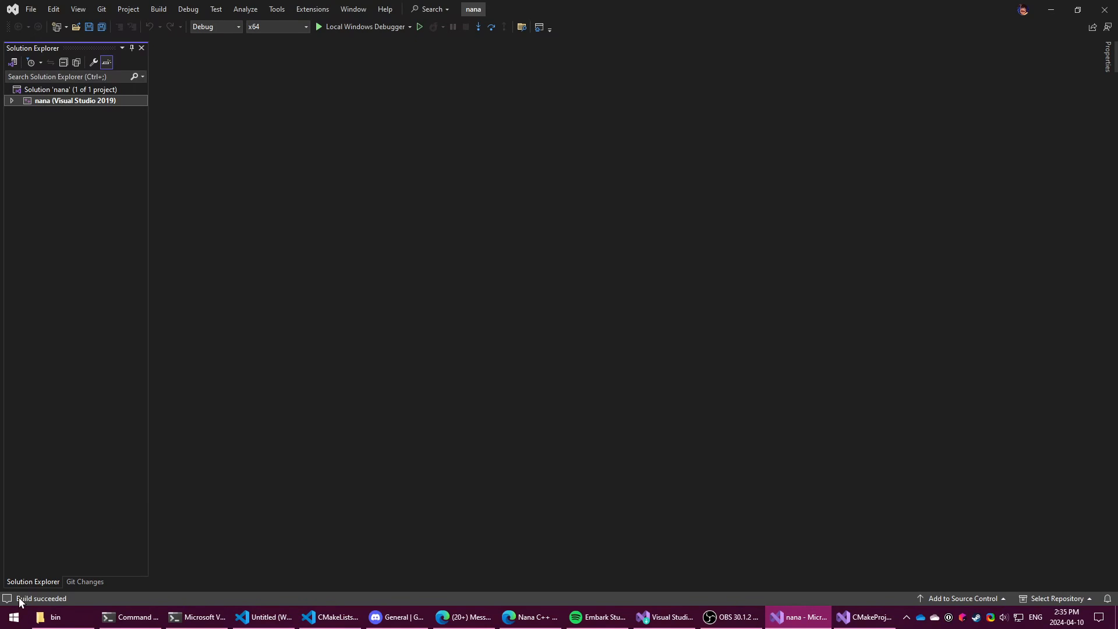
- Reopen the nana project properties to confirm Runtime Library is /MDd, then leave without changes
right_click(30, 99)
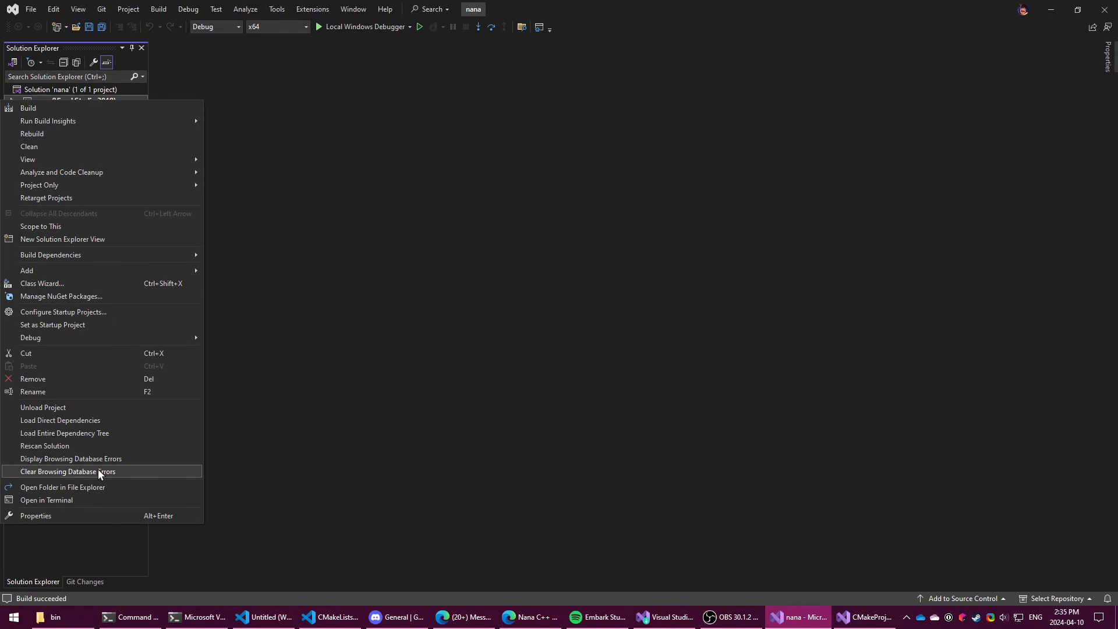
left_click(36, 515)
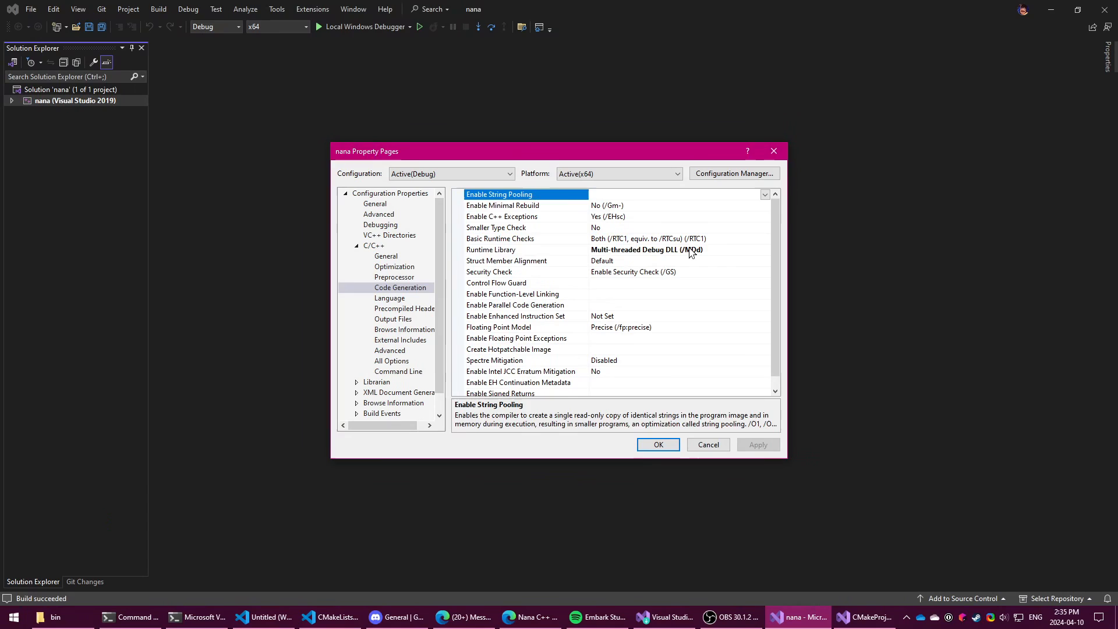
left_click(691, 251)
double_click(690, 251)
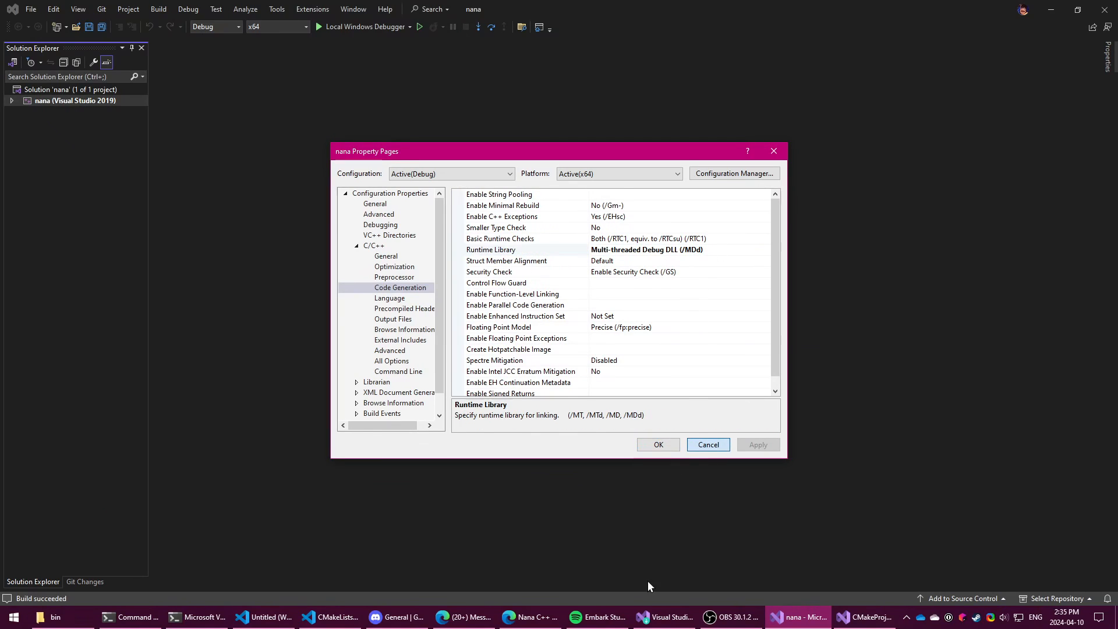
left_click(799, 617)
- Run CMakeProject1 under the debugger so the Nana window with 'Hello, Nana C++ Library' and Quit appears, and reposition it
left_click(716, 447)
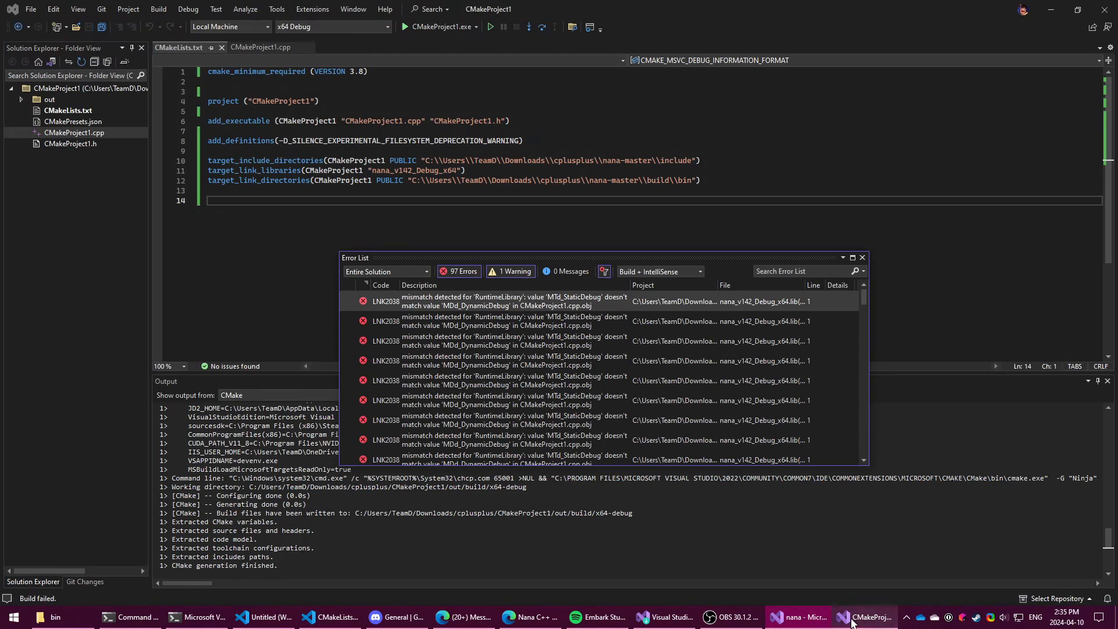
left_click(405, 26)
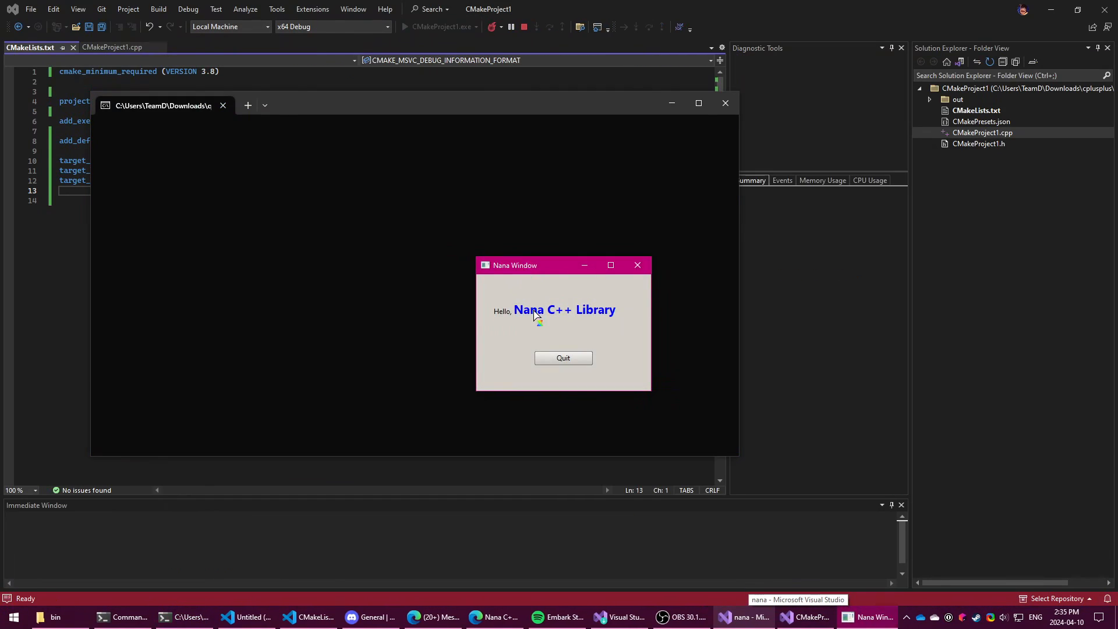
left_click_drag(524, 266, 455, 209)
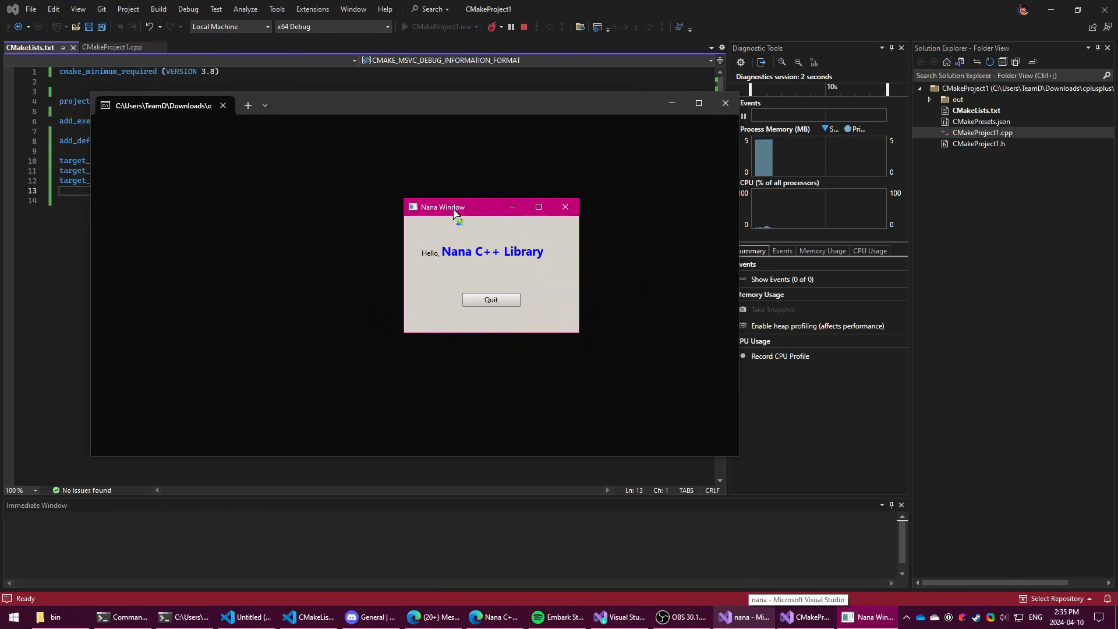